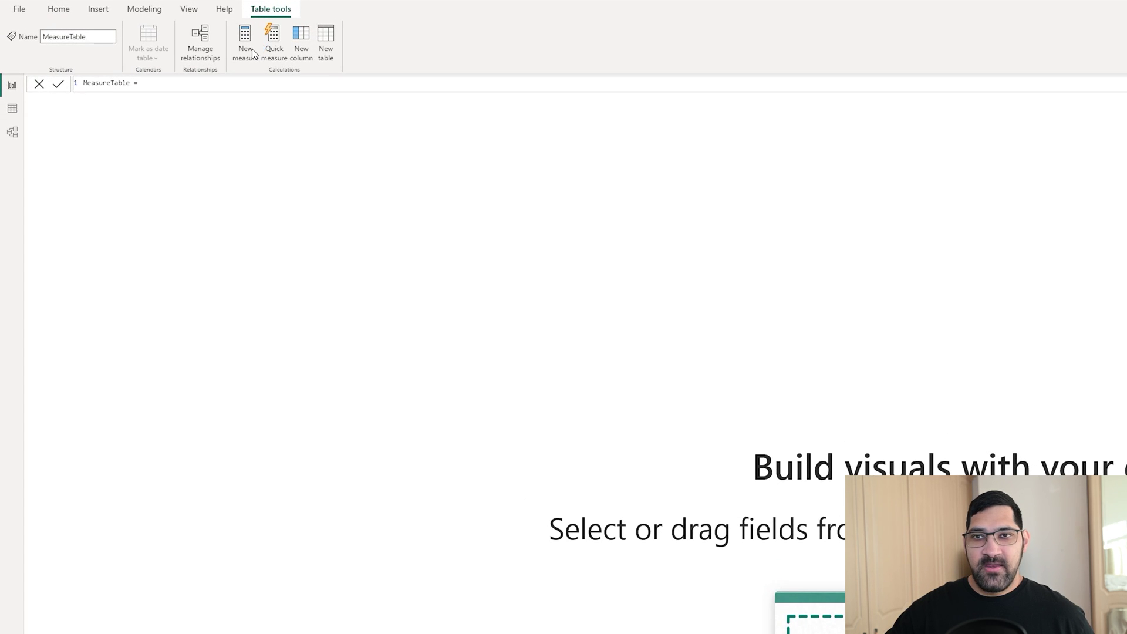
Start a Sales Yesterday measure as CALCULATE(SUM(FactInternetSales[SalesAmount]), FILTER(...)).
click(253, 53)
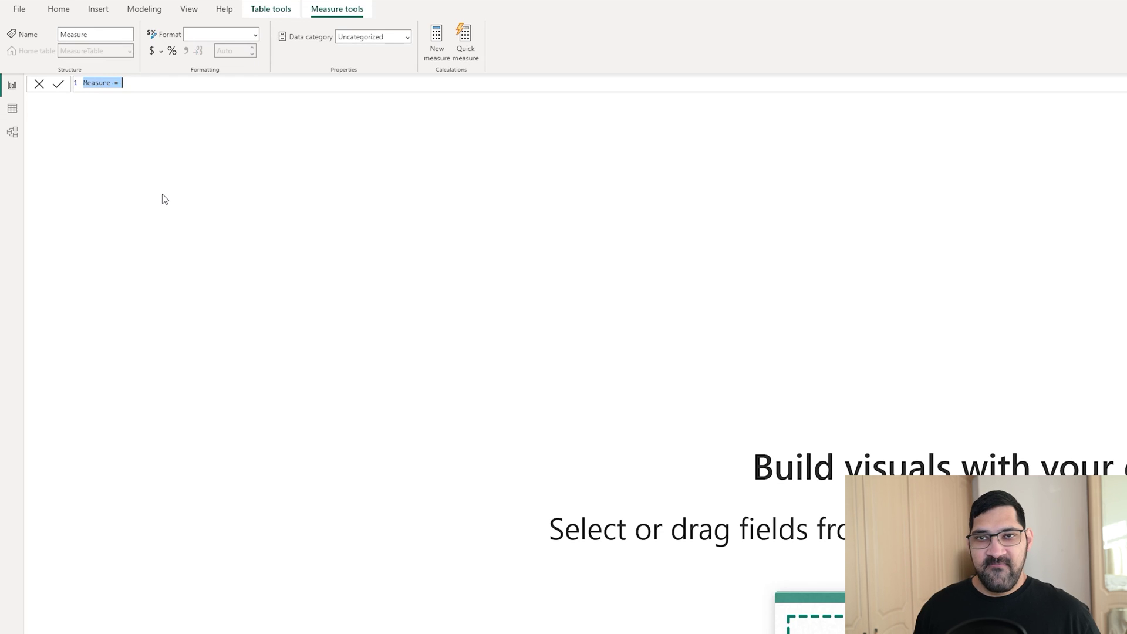
text(Sales )
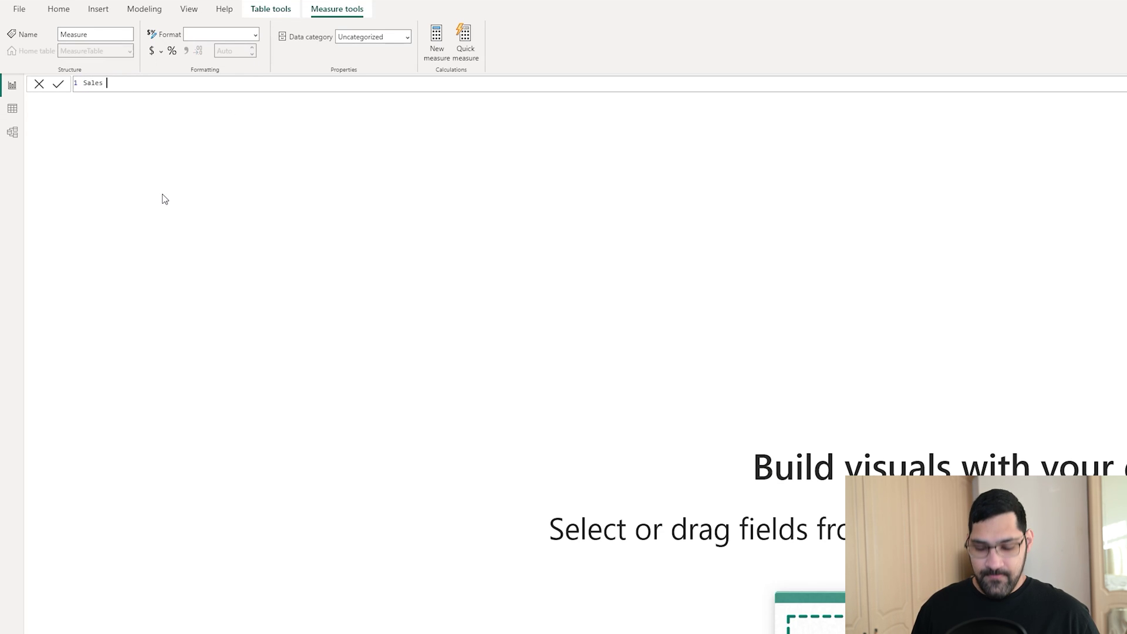
text(Yes)
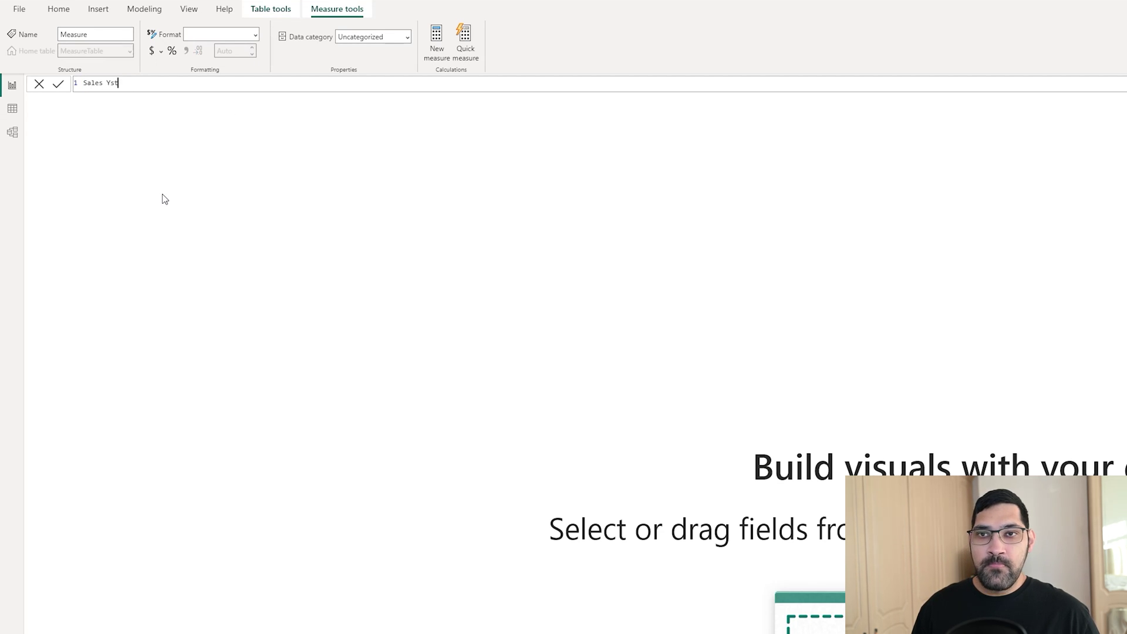
text(terday)
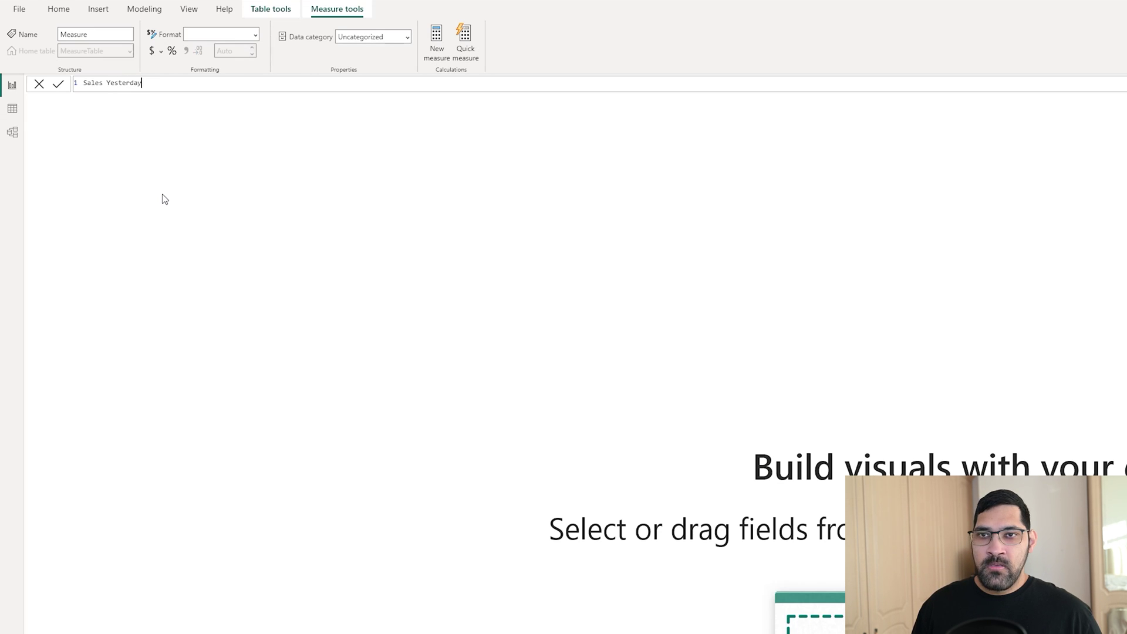
text( =)
key(shift+Return)
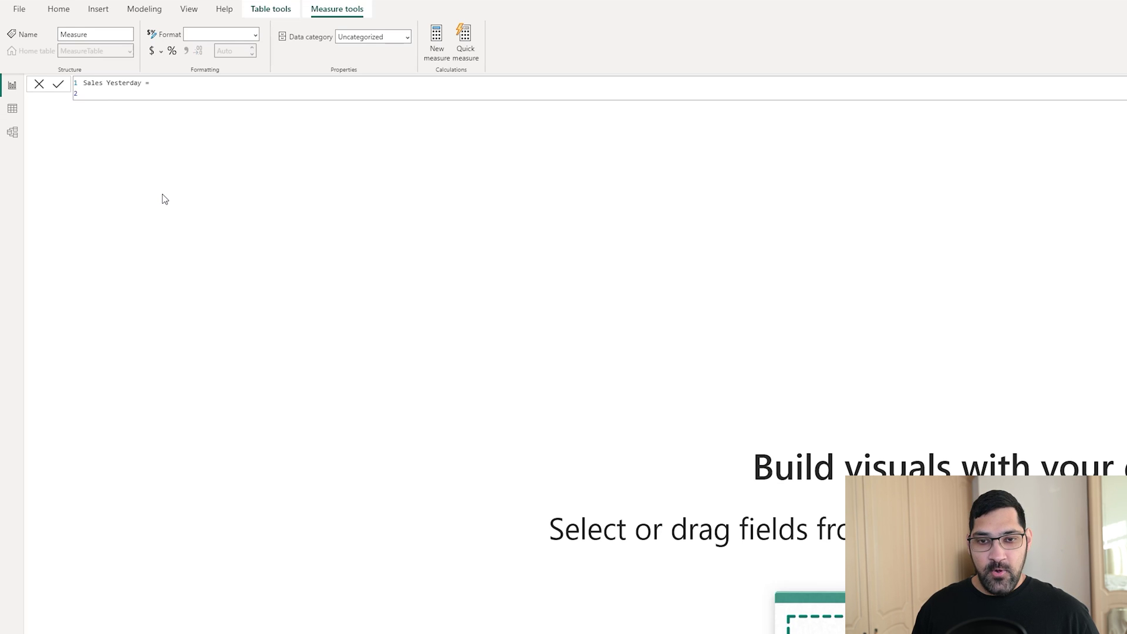
text(CALCULATE()
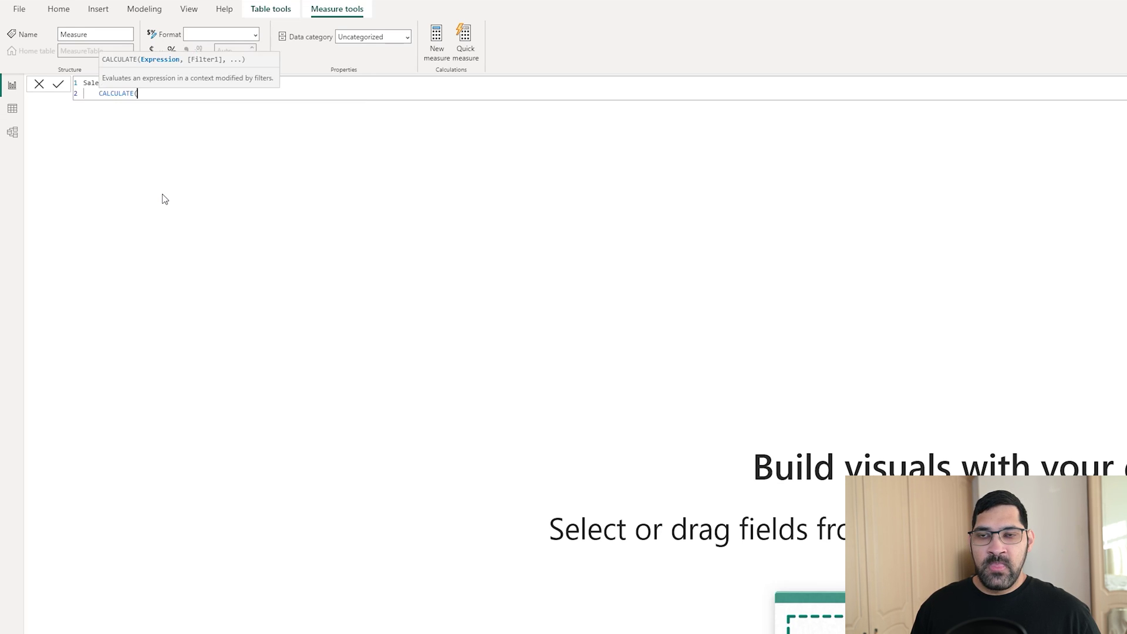
text(SUM()
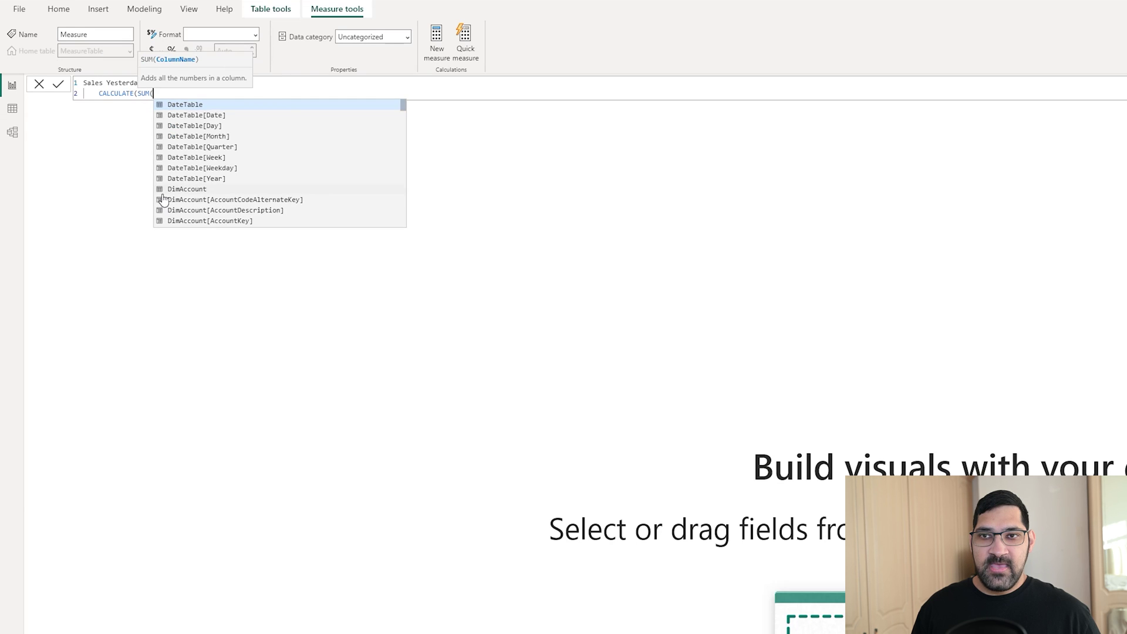
text(salesam)
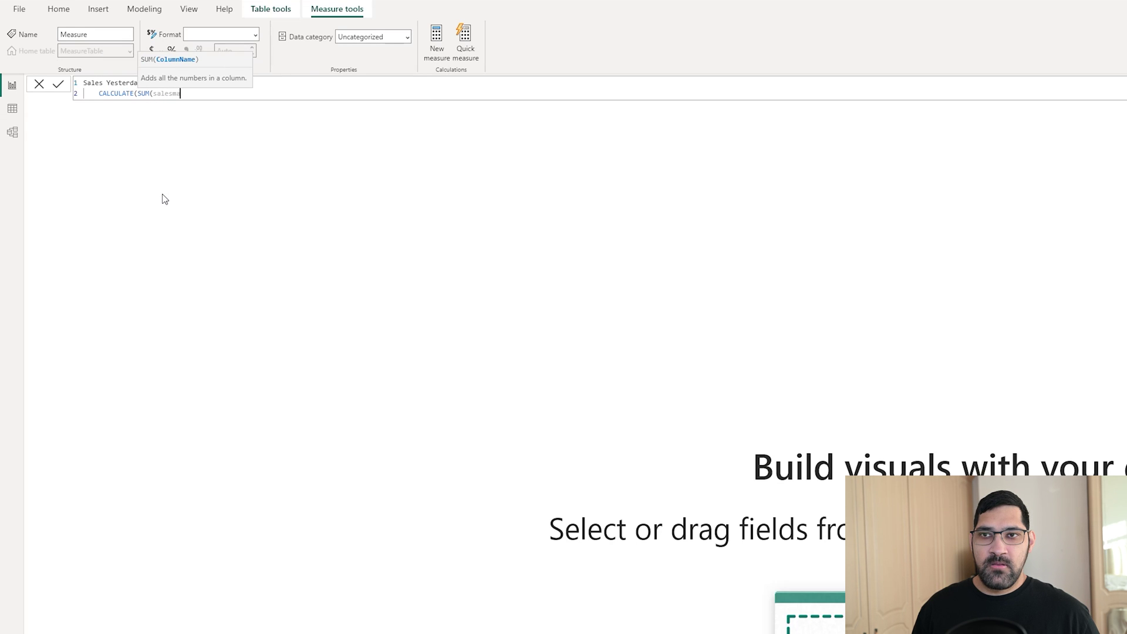
key(Tab)
text())
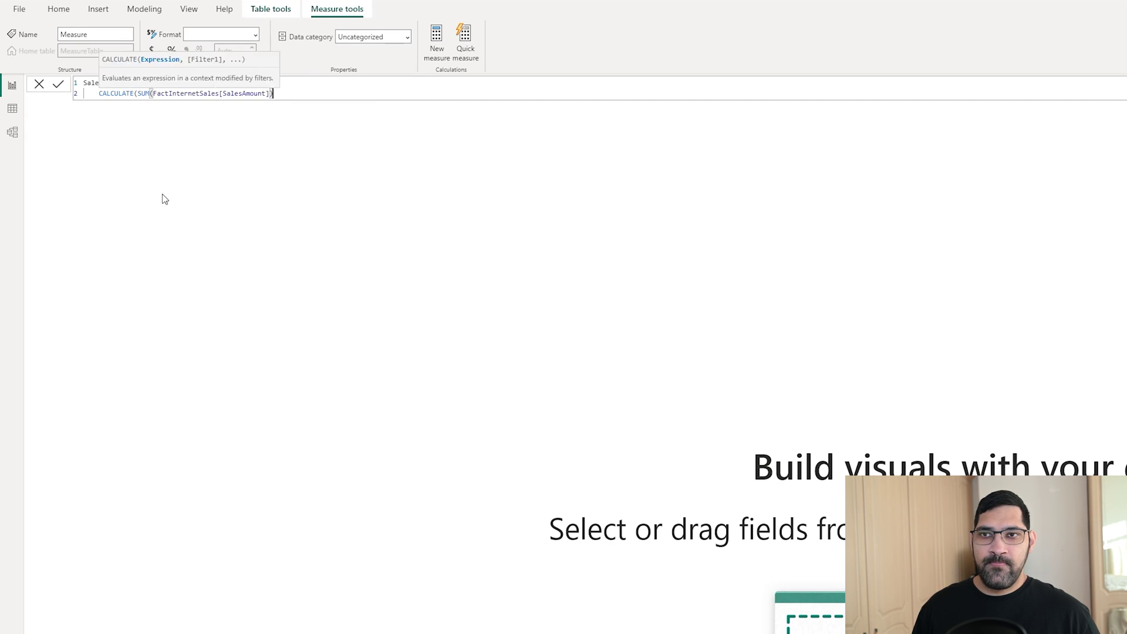
text(,)
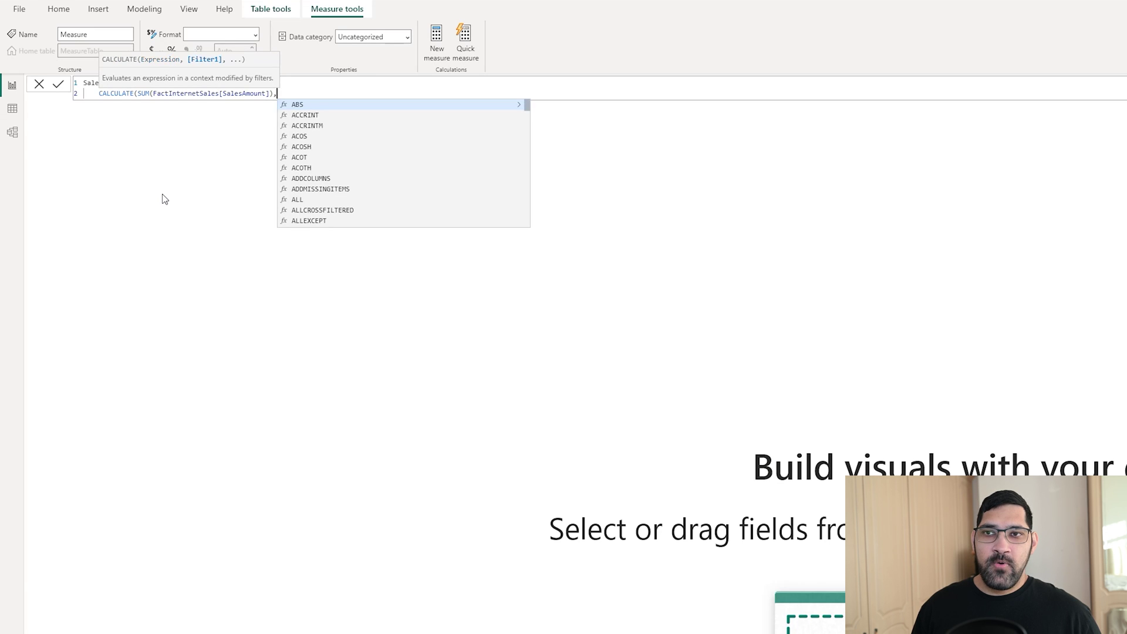
key(shift+Return)
key(Tab)
key(BackSpace)
key(BackSpace)
key(BackSpace)
key(BackSpace)
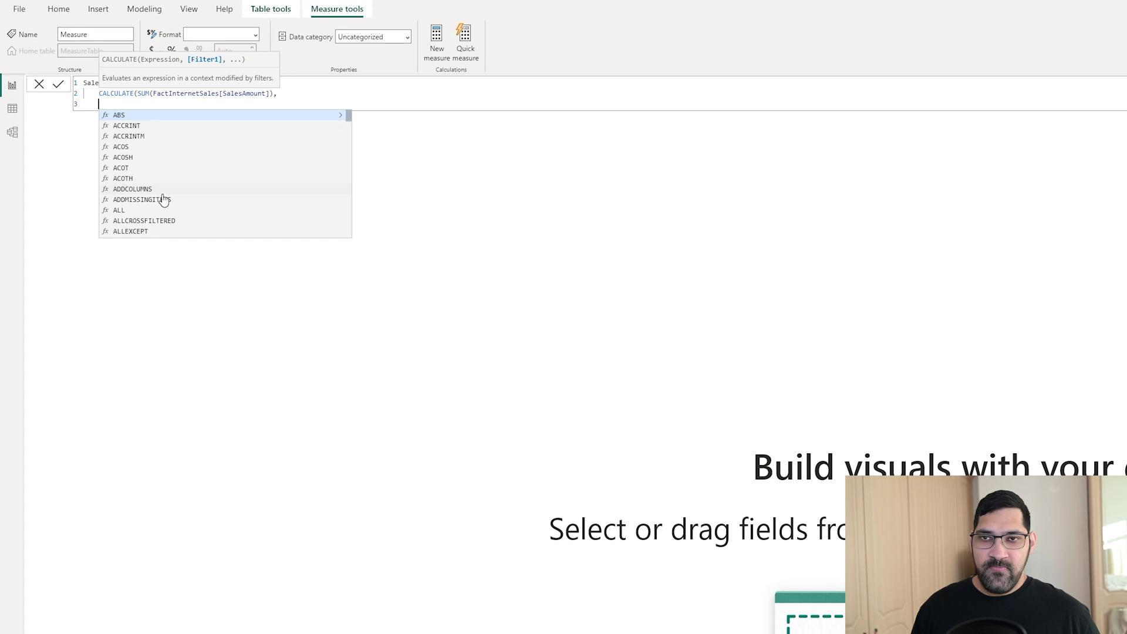
text(fi)
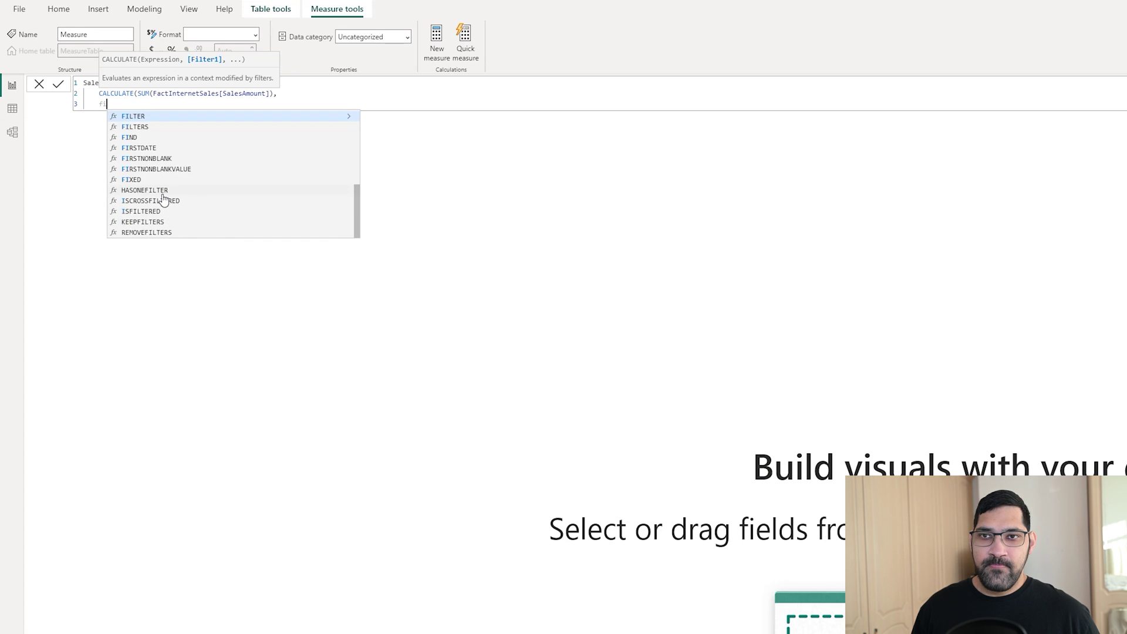
key(Tab)
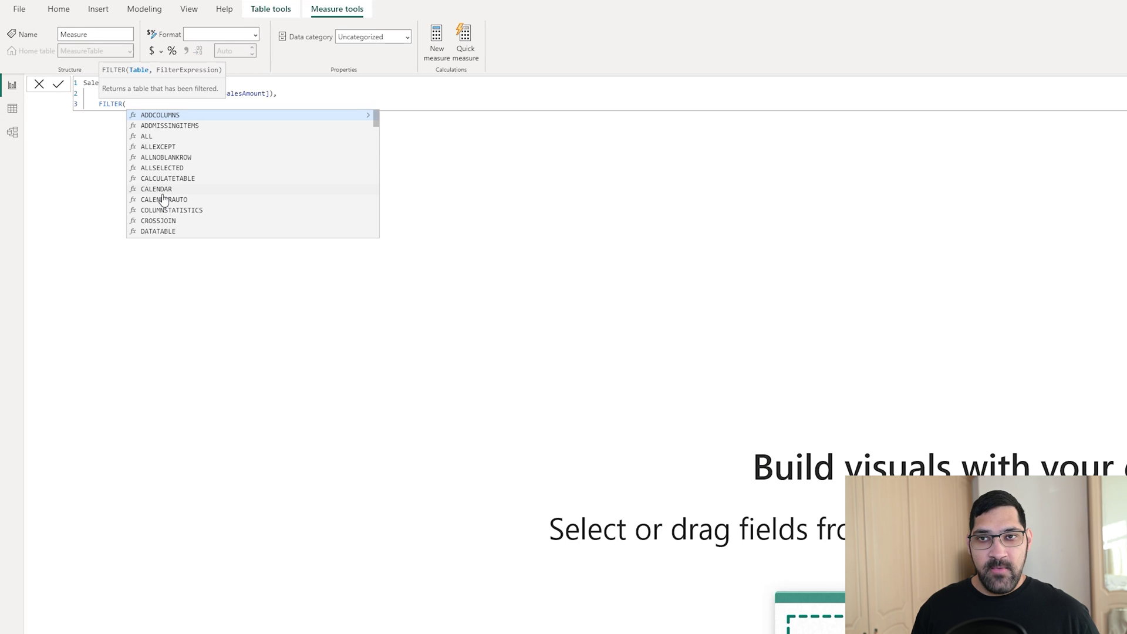
Filter DateTable to DateTable[Date] = TODAY()-1, commit the measure, and select its formula body.
text(datet)
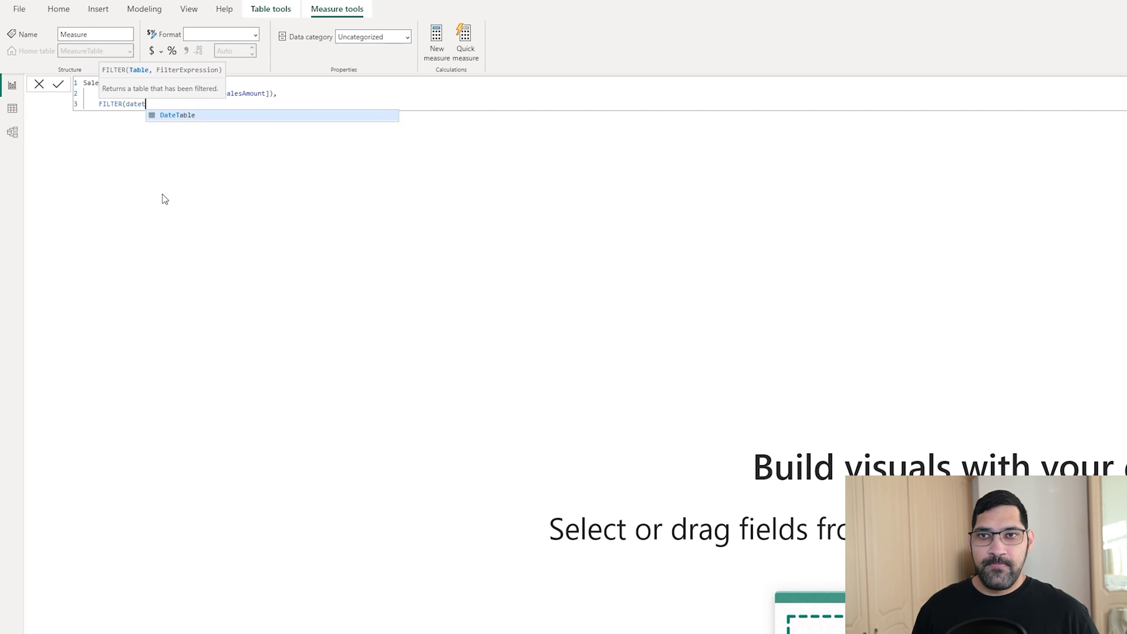
key(Tab)
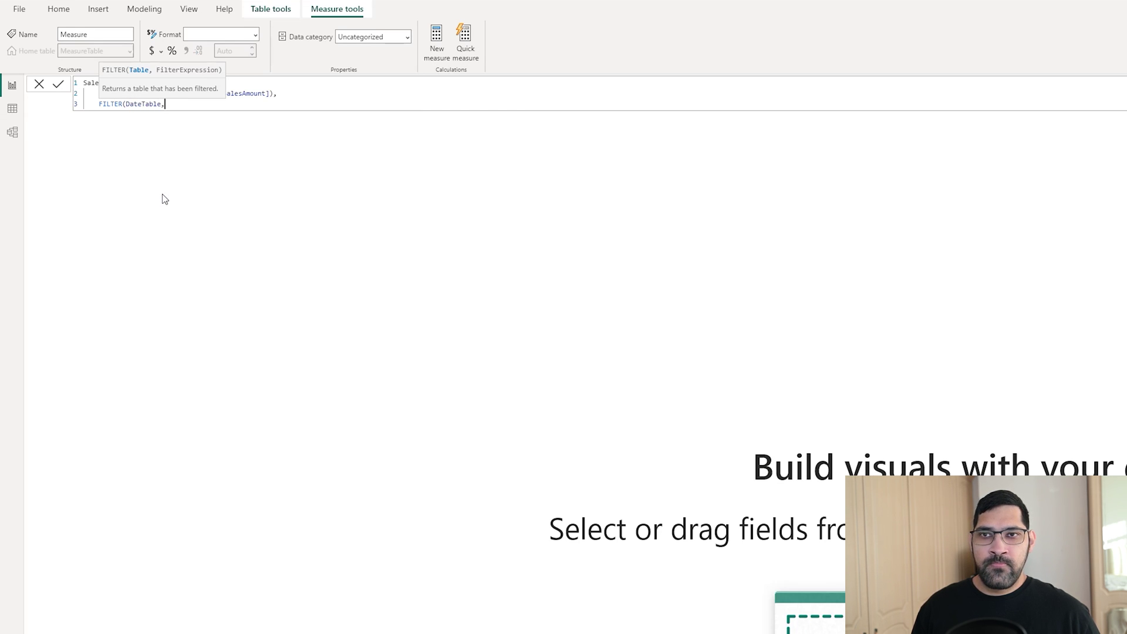
text(, )
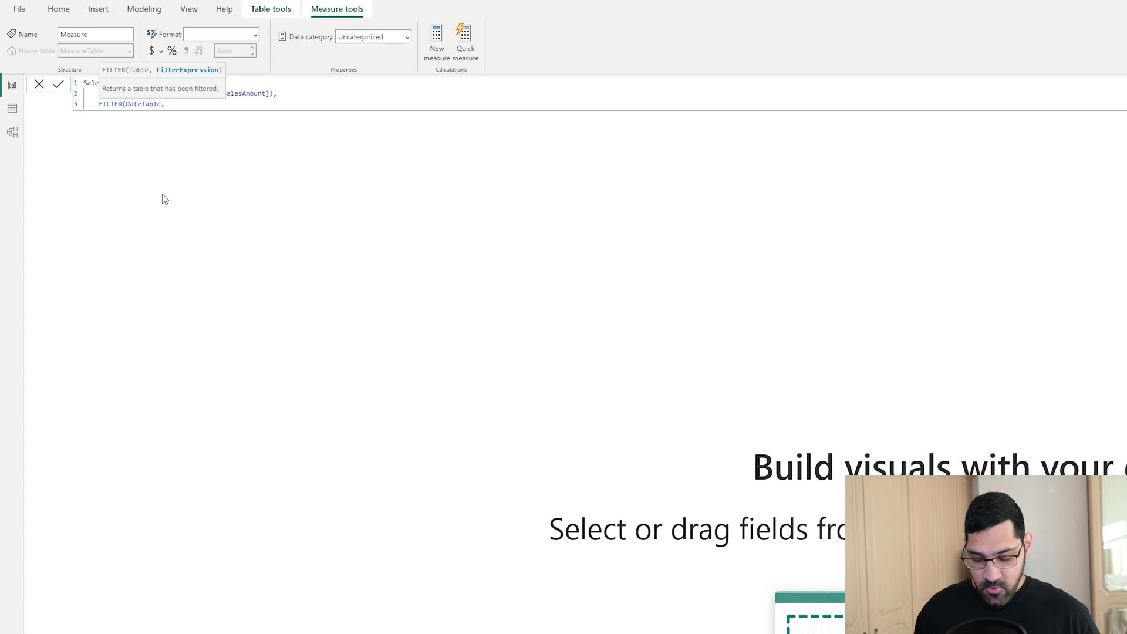
text(datet)
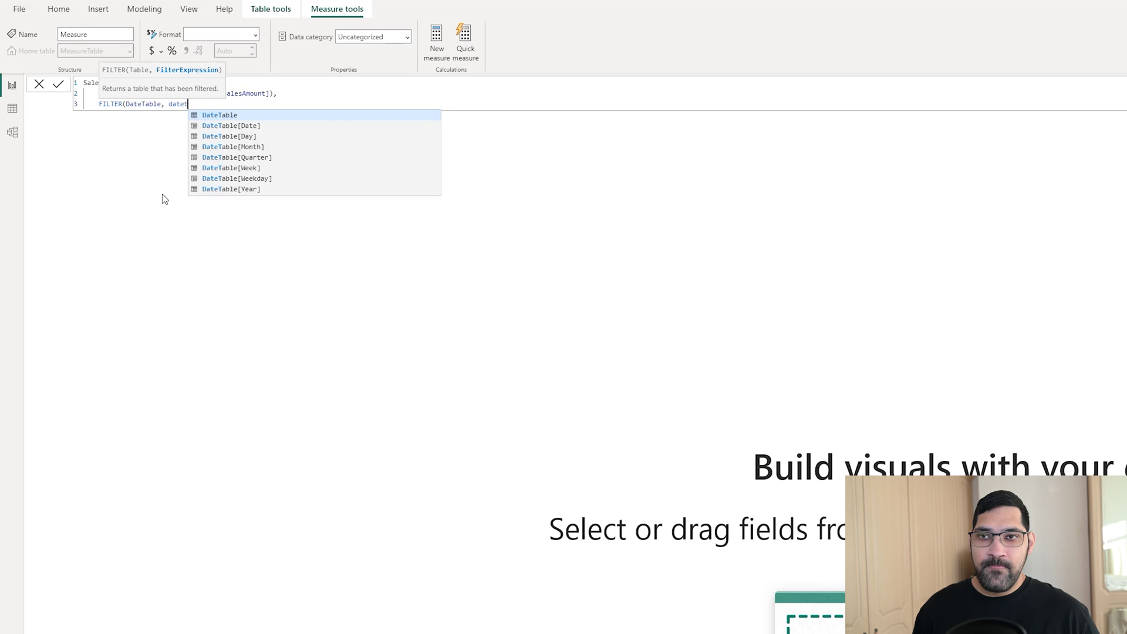
key(Down)
key(Tab)
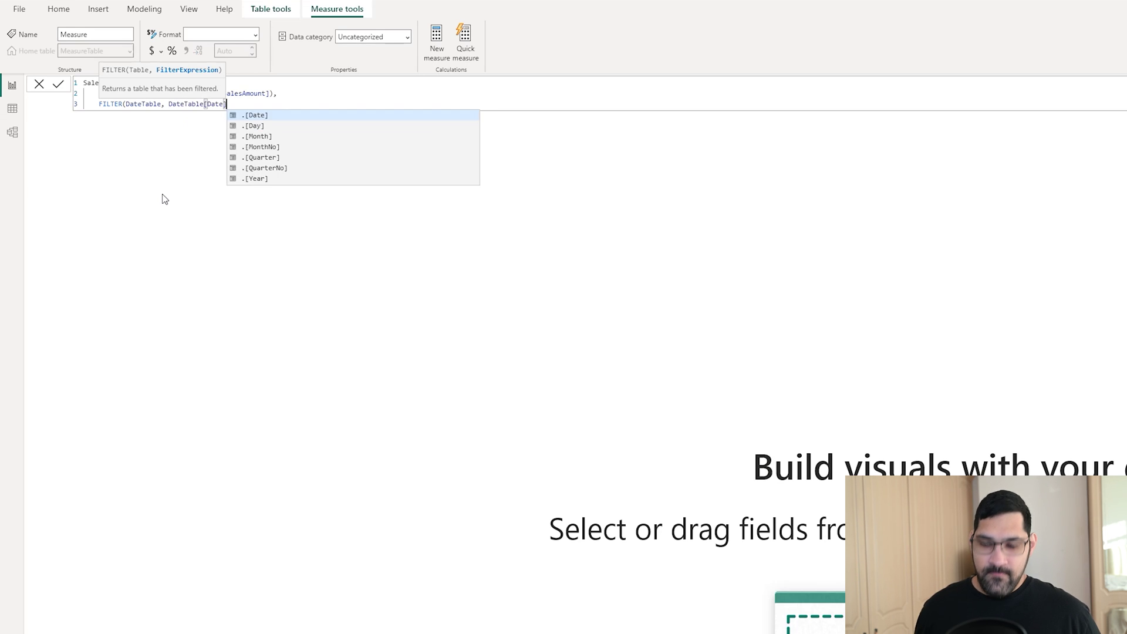
text(= )
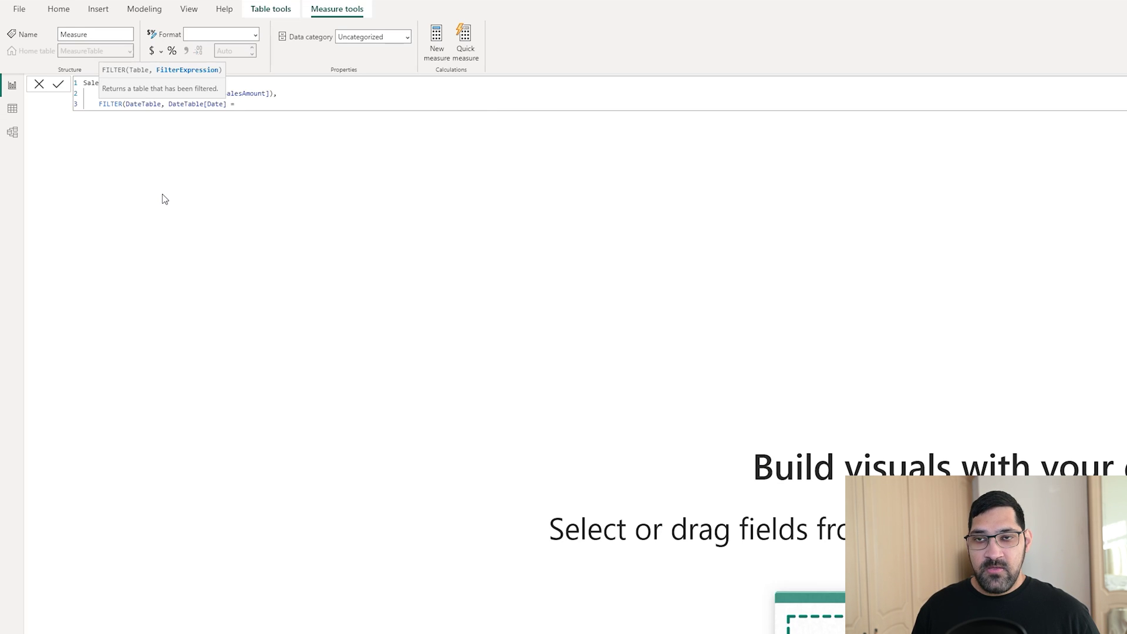
text(Toda)
key(Tab)
text())
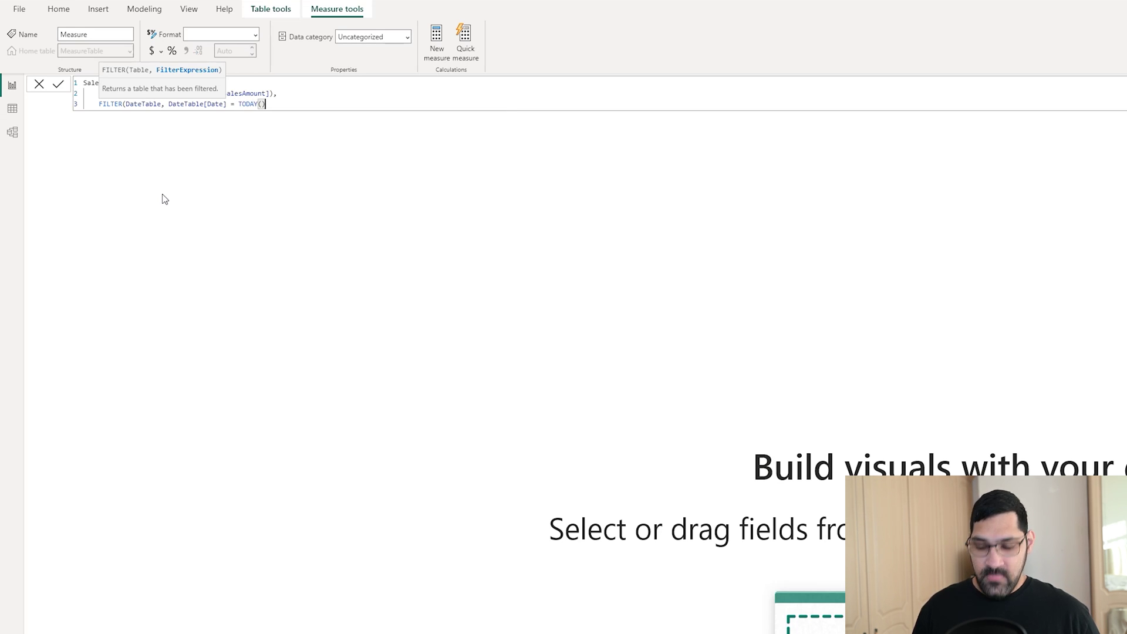
text(-1)
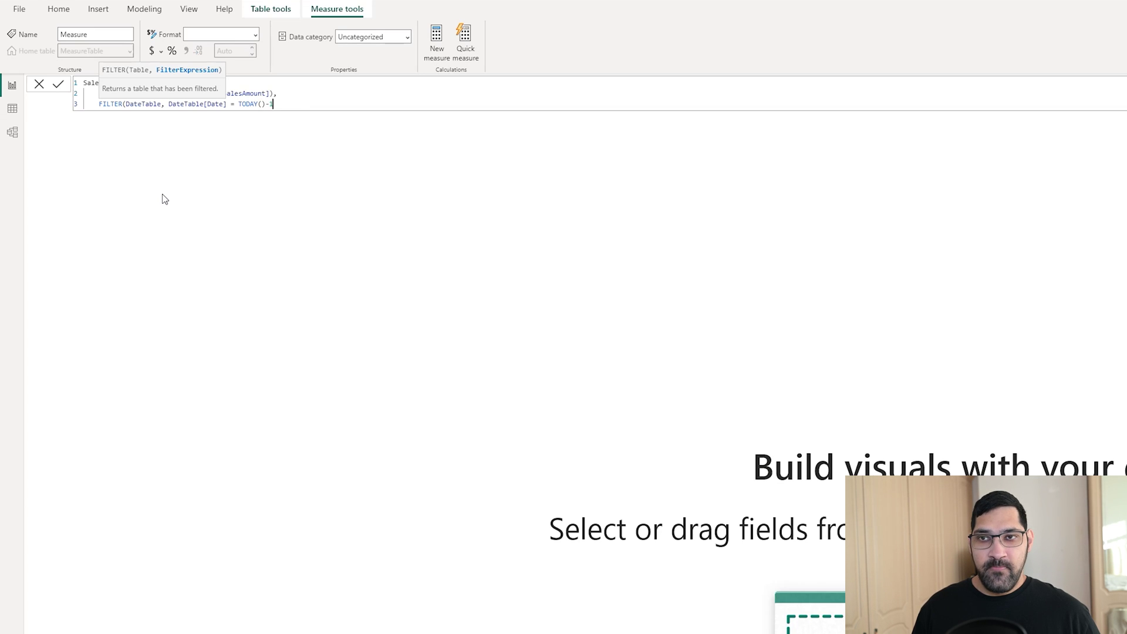
text())
key(shift+Return)
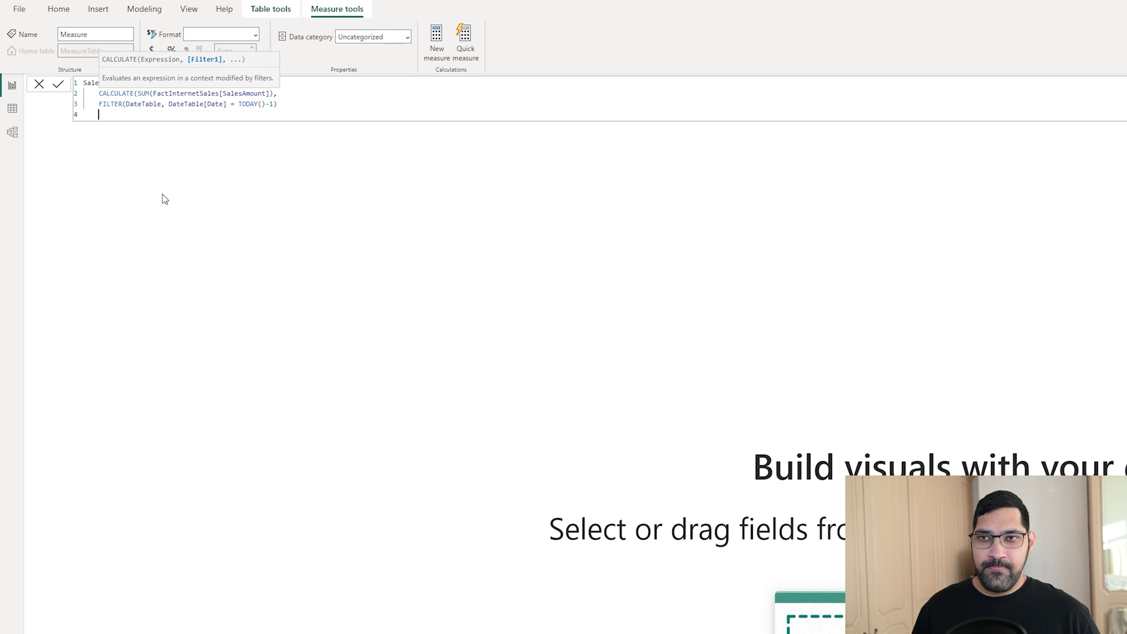
text())
key(Return)
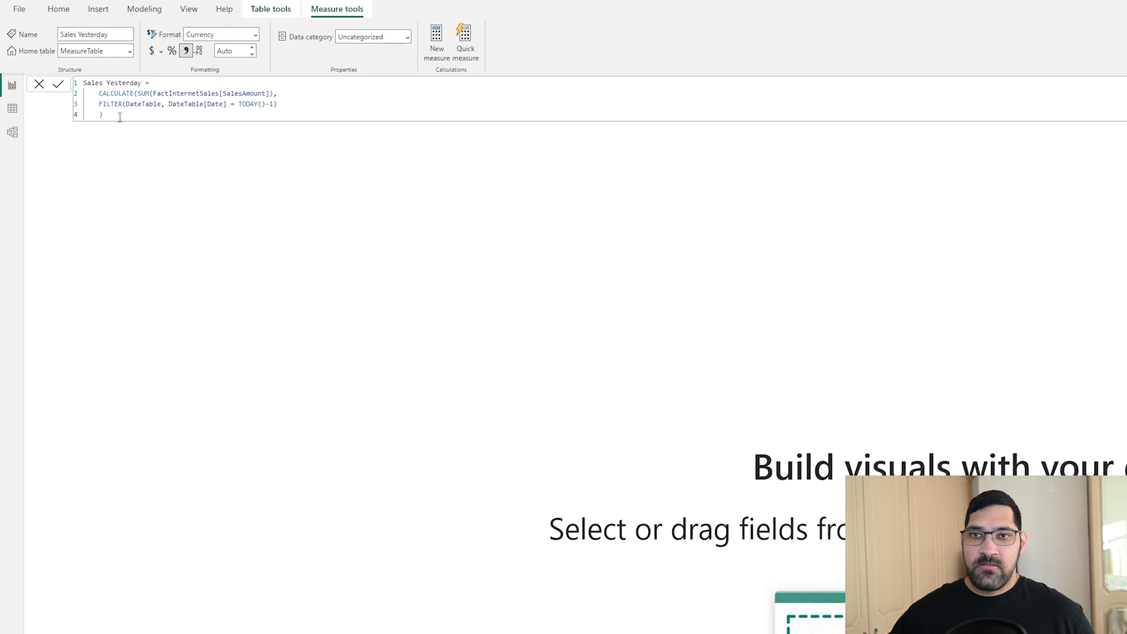
drag(120, 116, 435, 36)
key(ctrl+c)
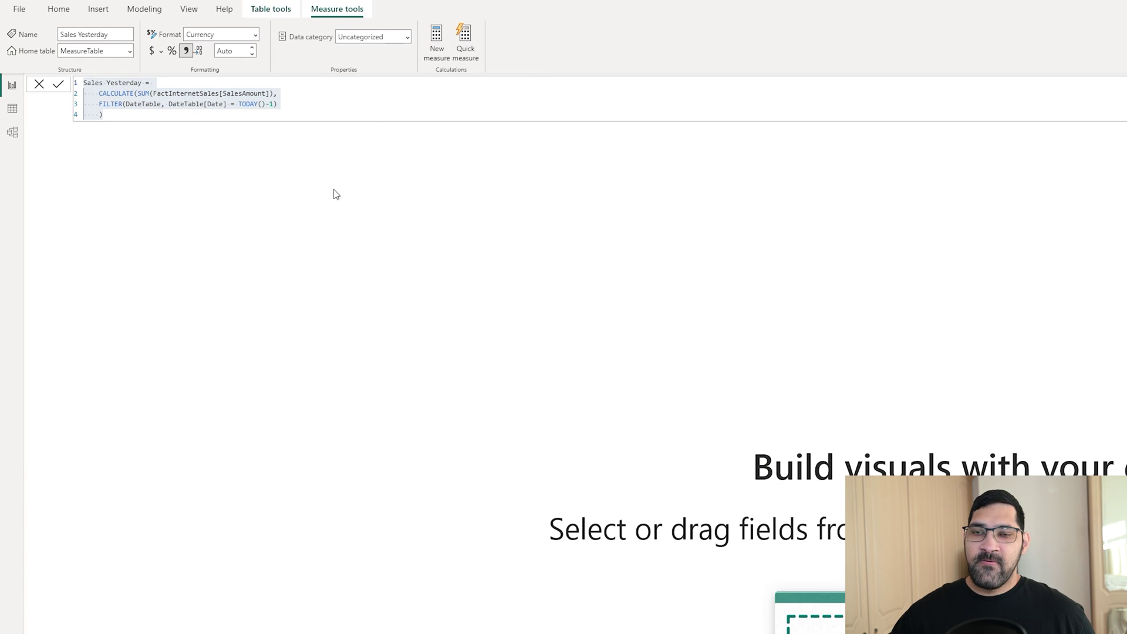
Create Sales Prev Day from the pasted Sales Yesterday formula, changing TODAY()-1 to TODAY()-2.
text(Sales Prev)
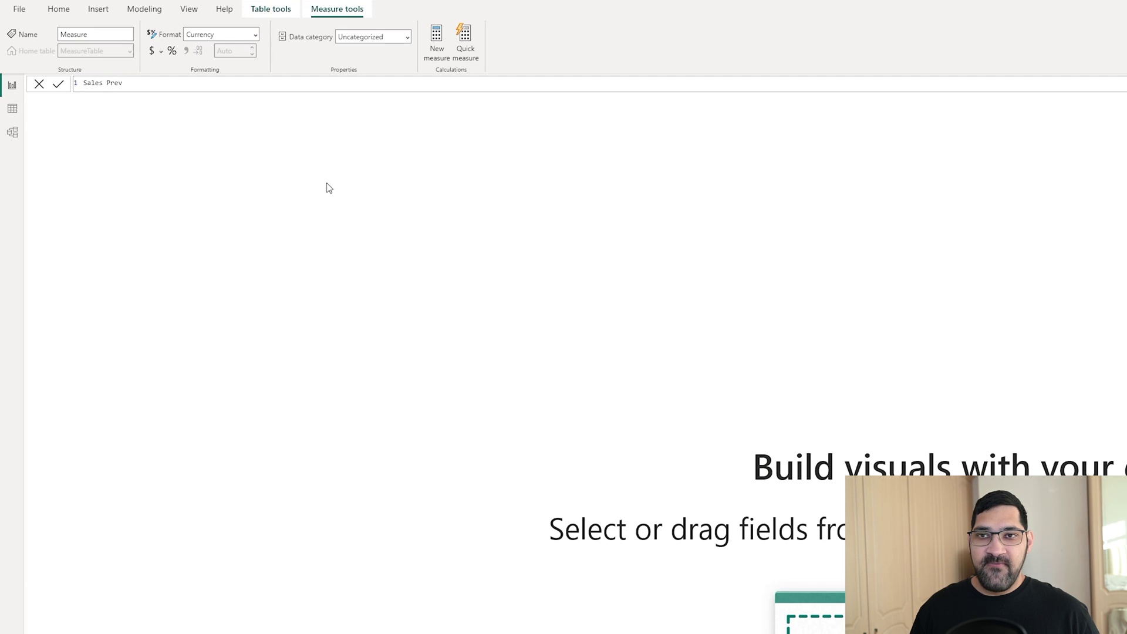
text( Day =)
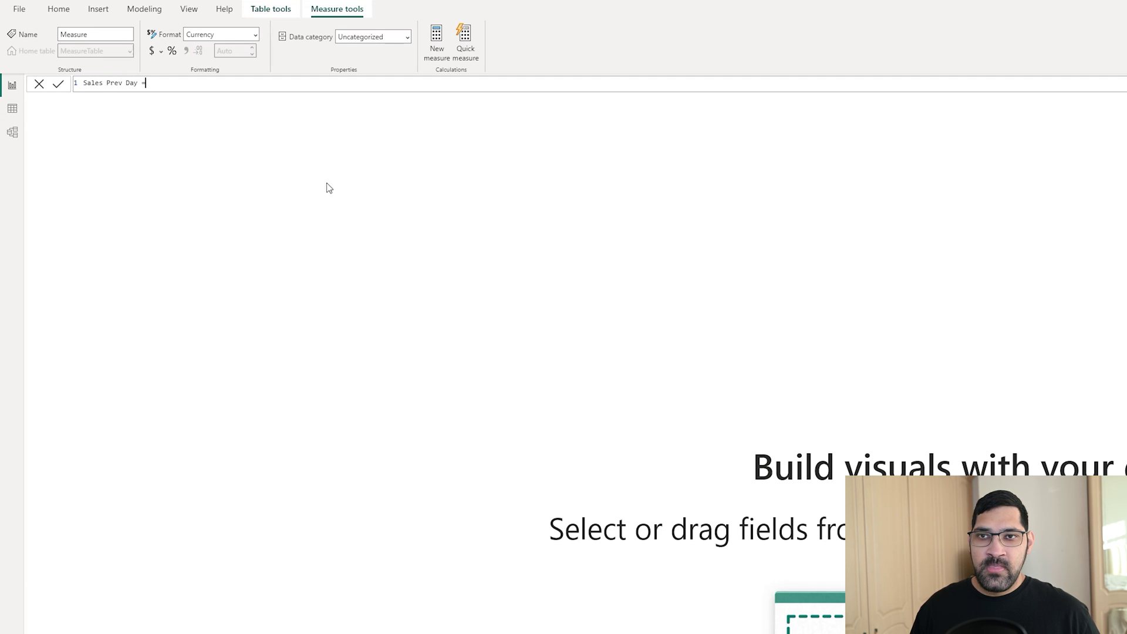
key(shift+Return)
key(ctrl+v)
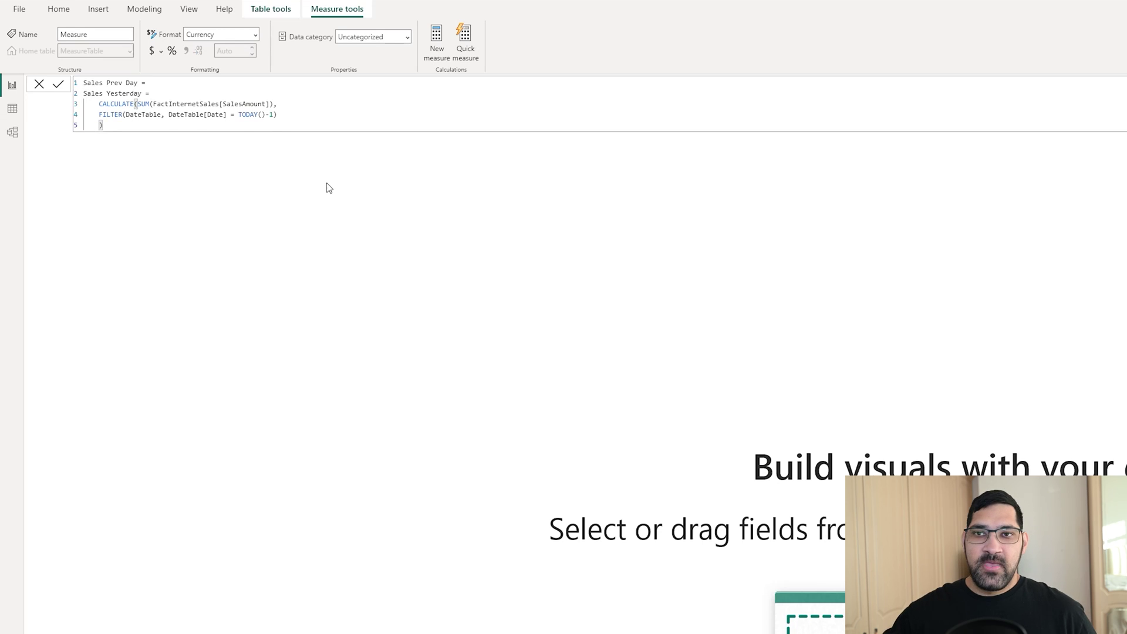
drag(153, 94, 84, 93)
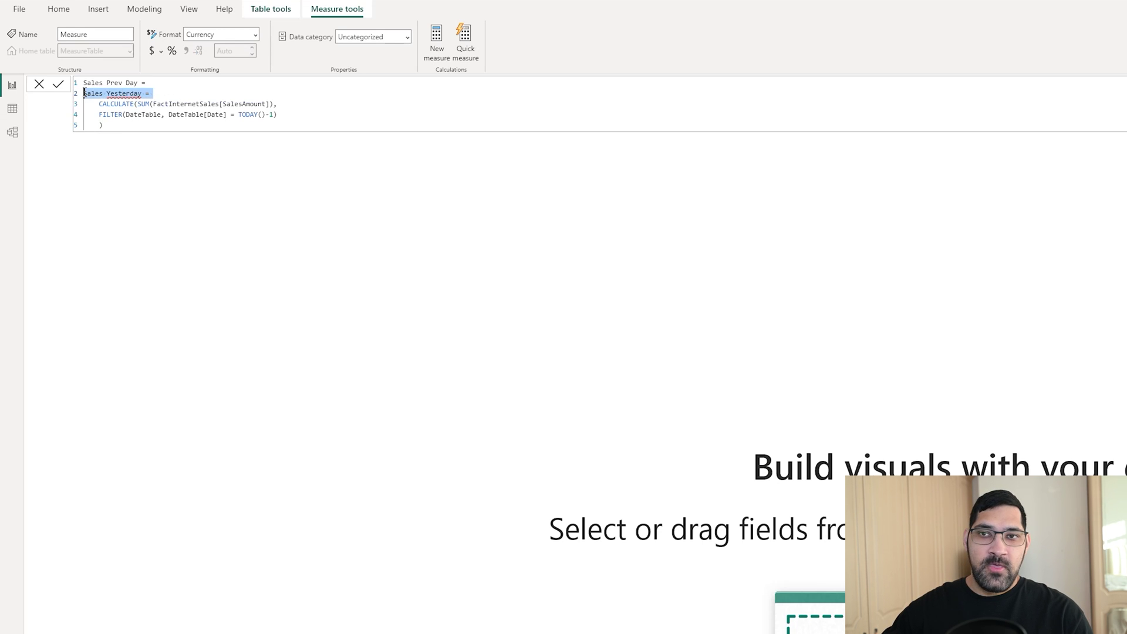
key(BackSpace)
key(BackSpace)
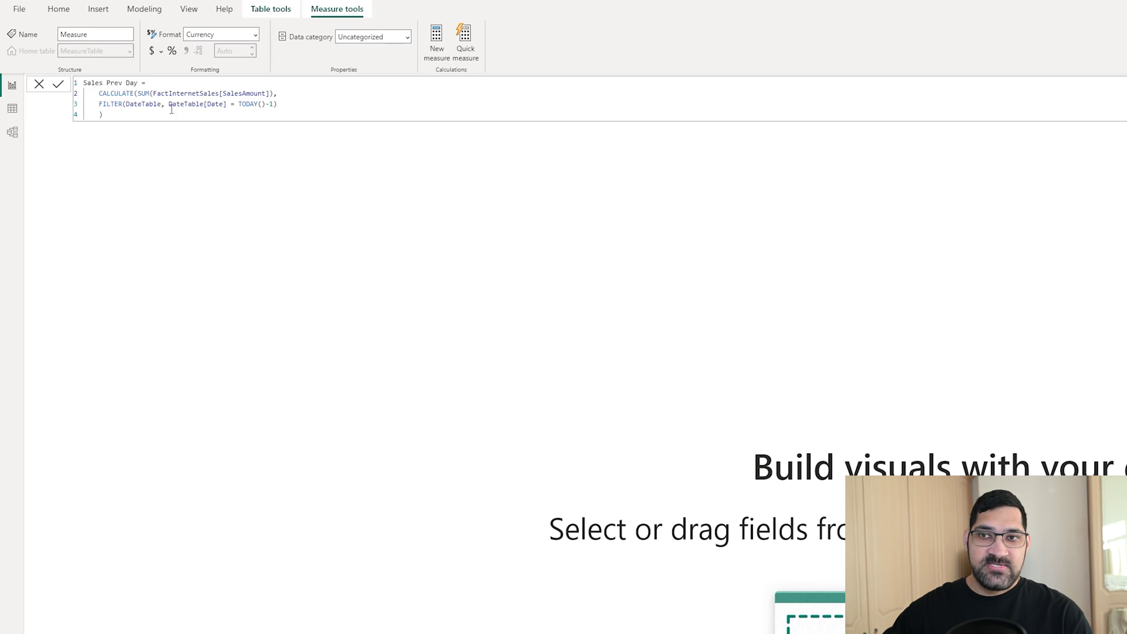
click(274, 104)
key(BackSpace)
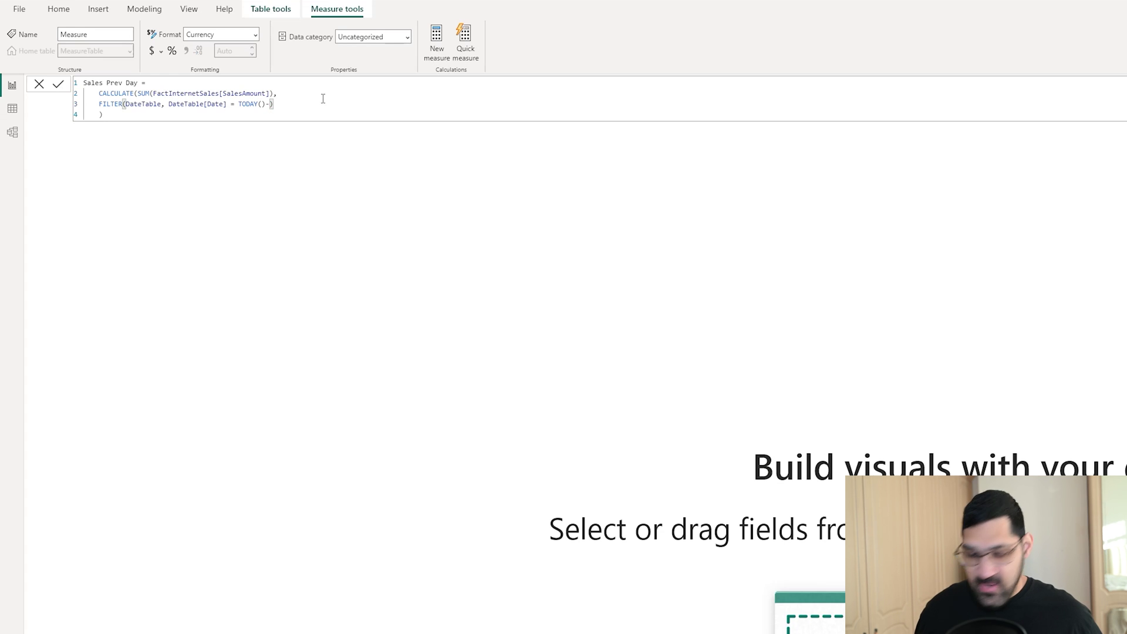
text(2)
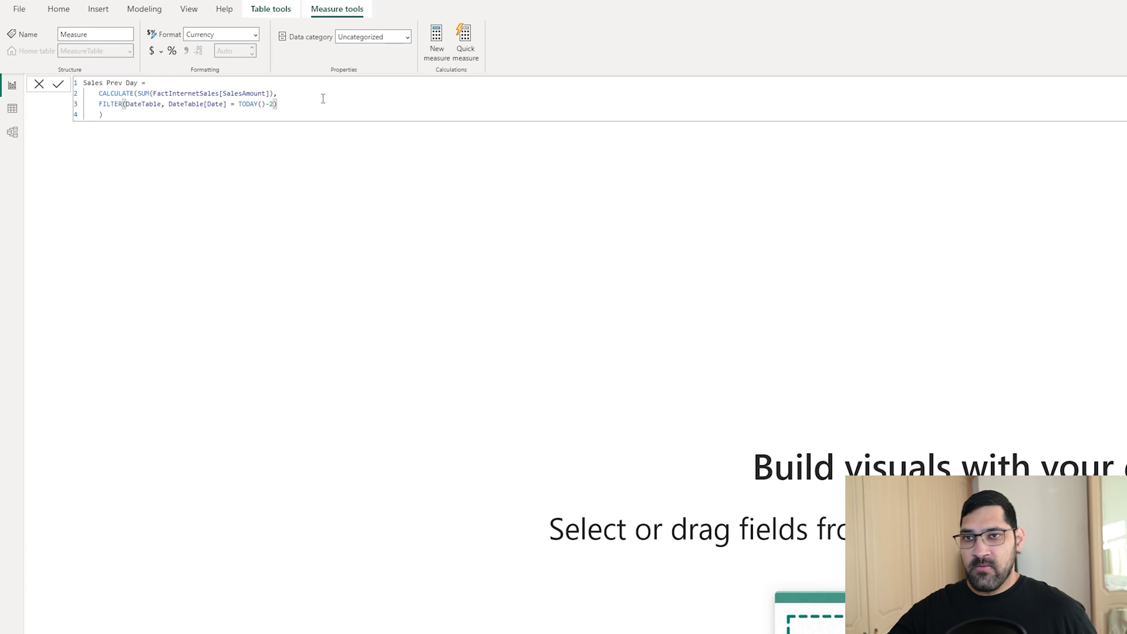
click(205, 104)
click(205, 114)
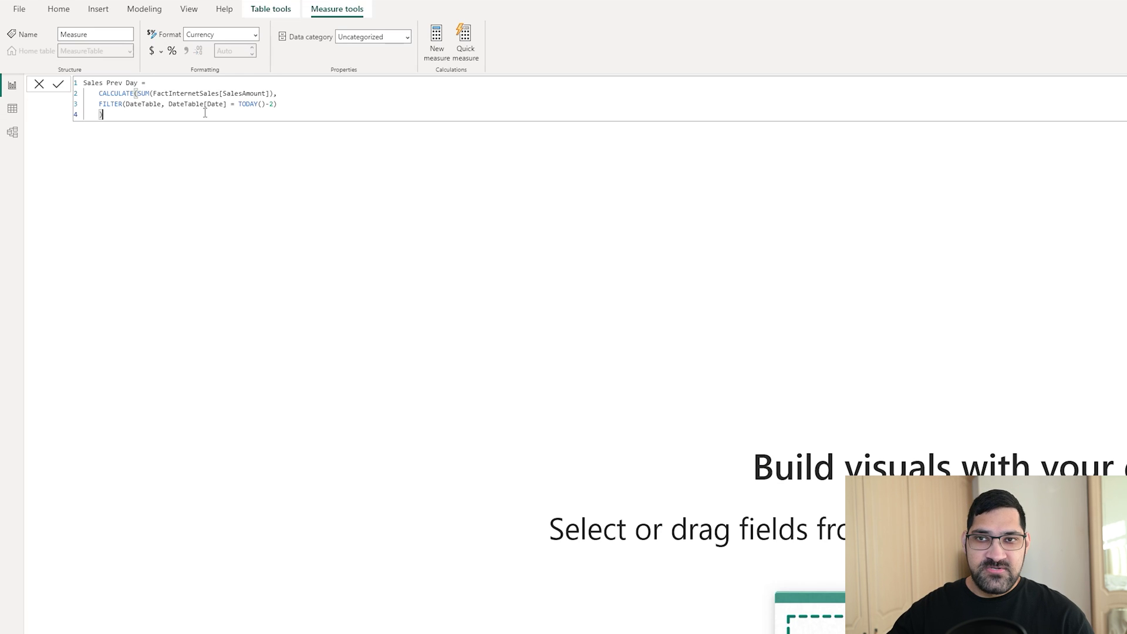
click(238, 234)
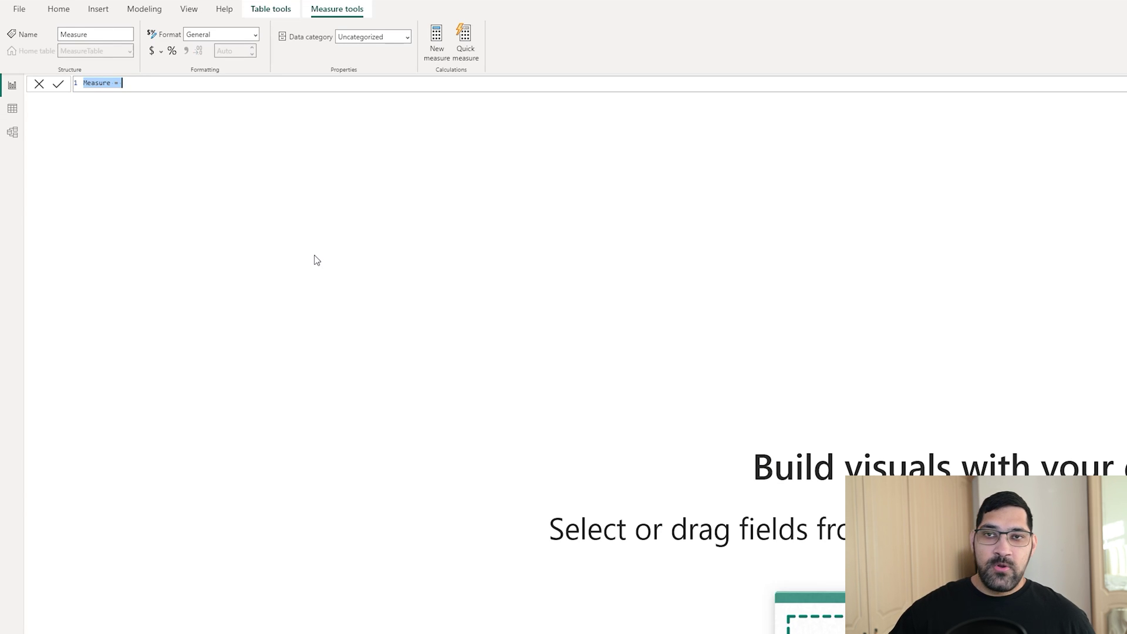
Name the new measure 'Colour ='.
text(Colo)
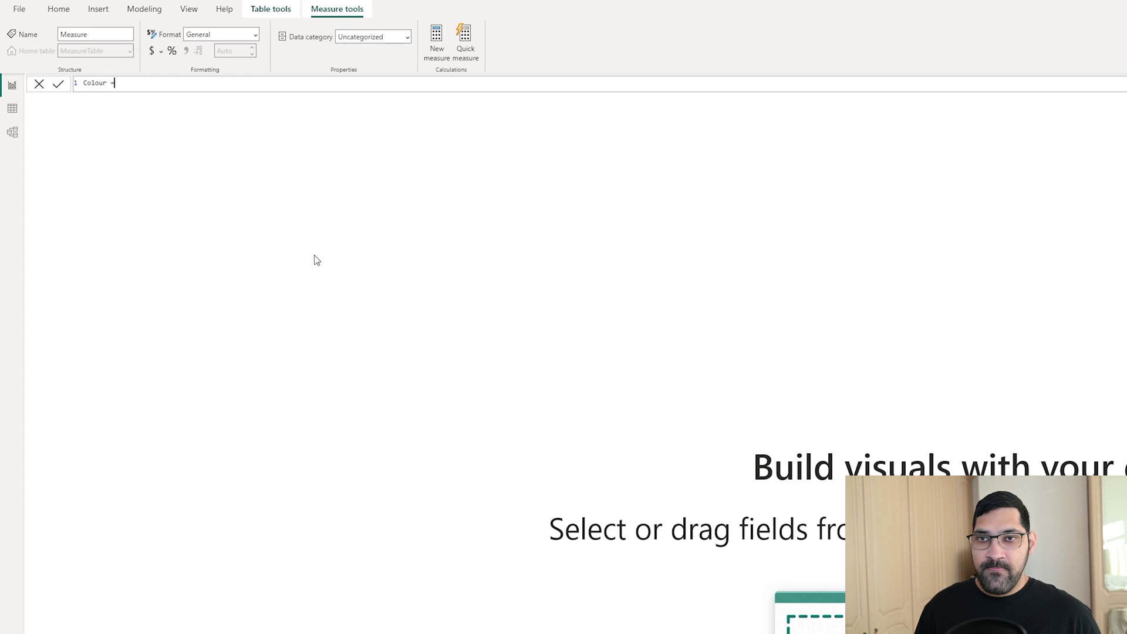
text(ur =)
Define var PercentChange = DIVIDE([Sales Yesterday] - [Sales Prev Day], [Sales Prev Day]).
key(shift+Return)
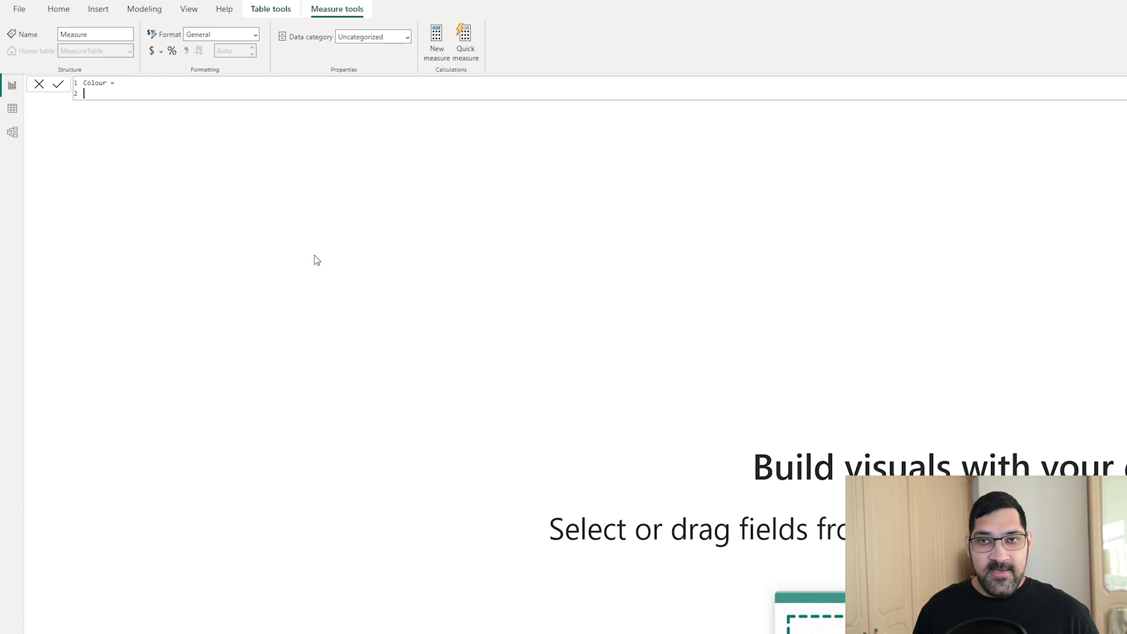
text(var)
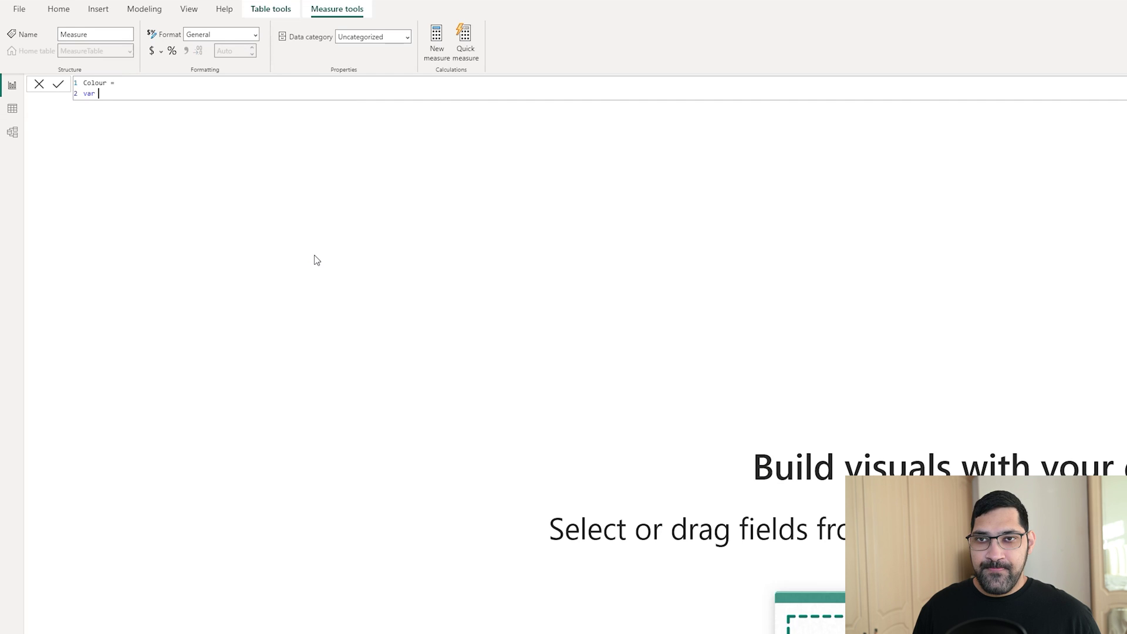
text( Perce)
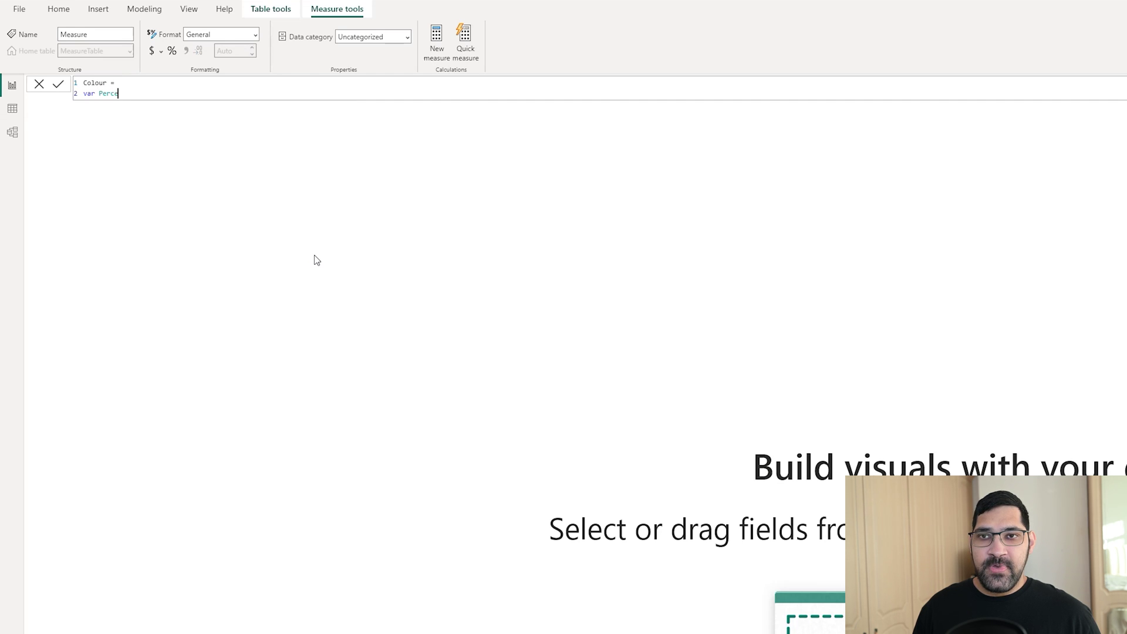
text(ntC)
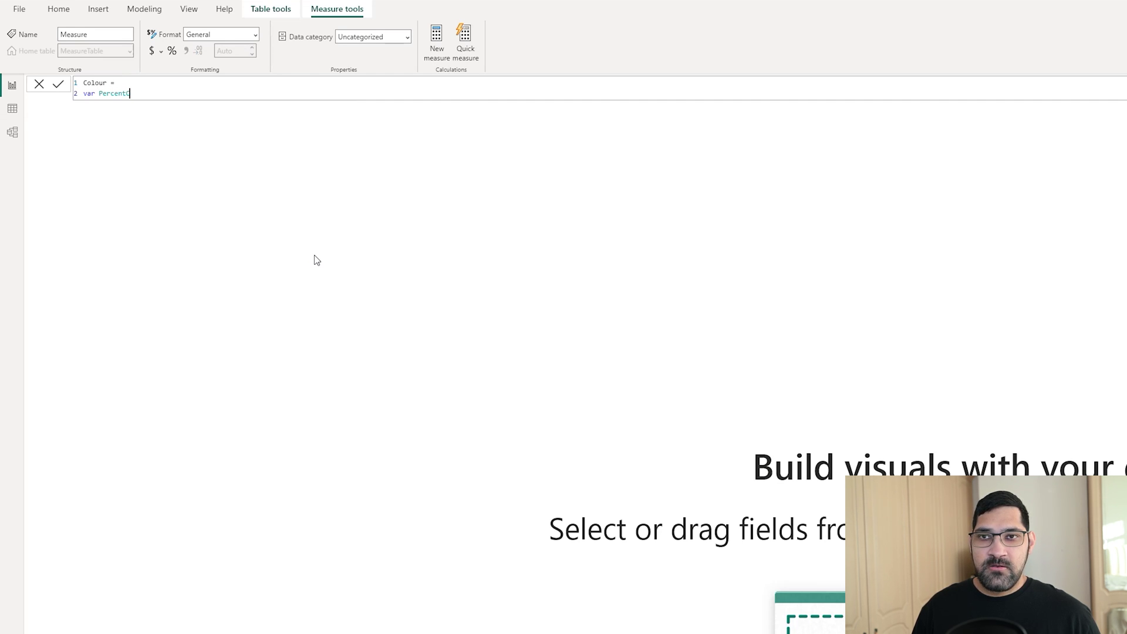
text(arhange)
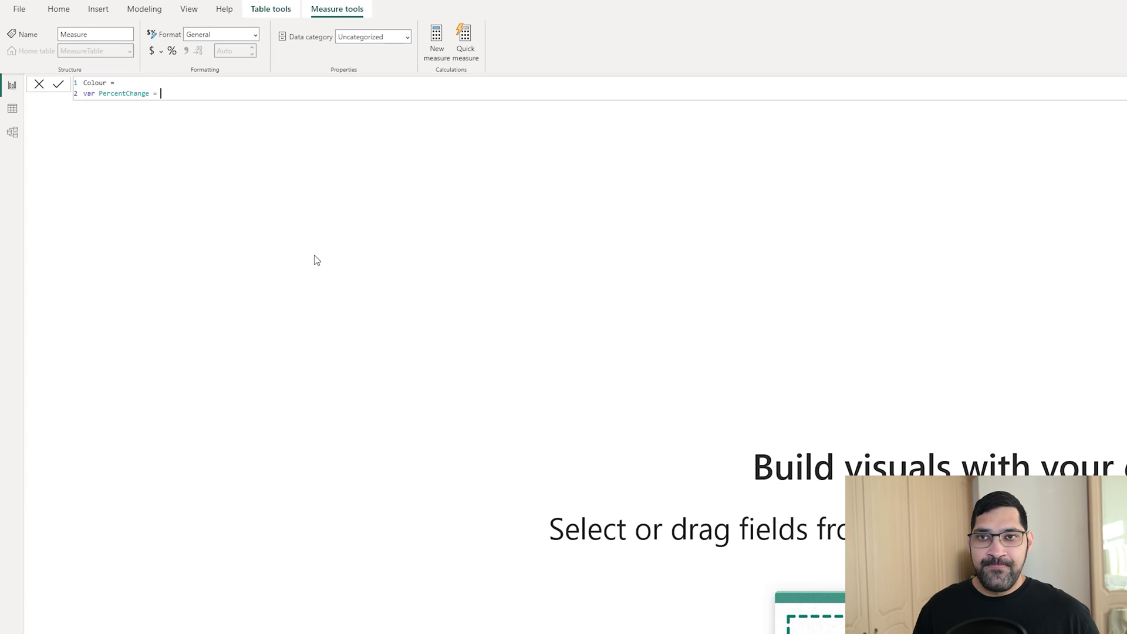
text(= Di)
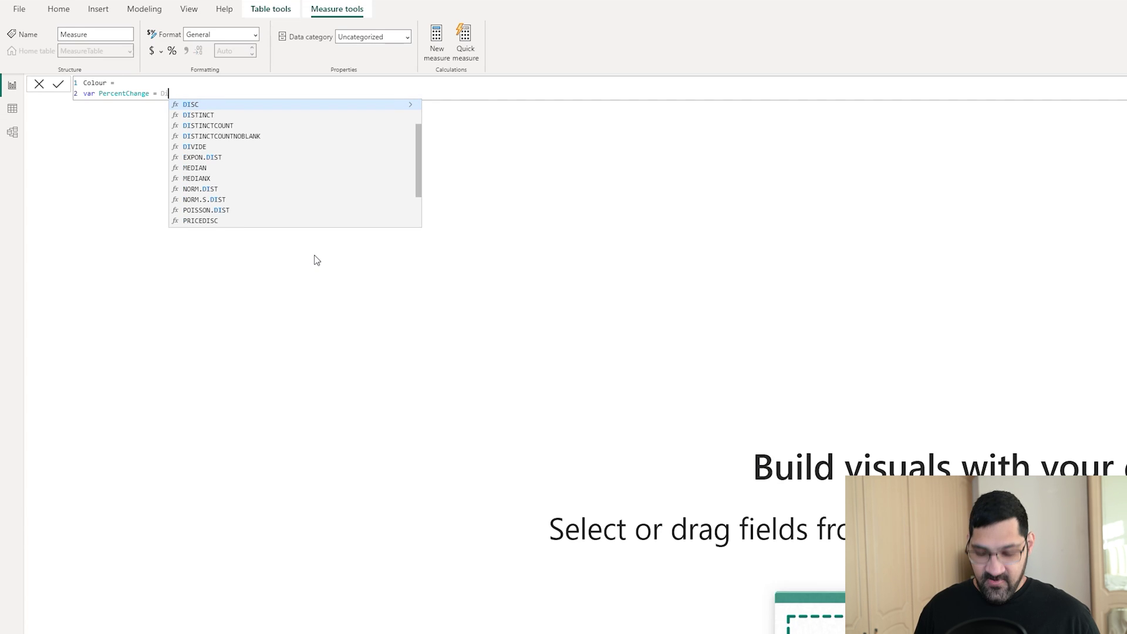
text(vi)
key(Tab)
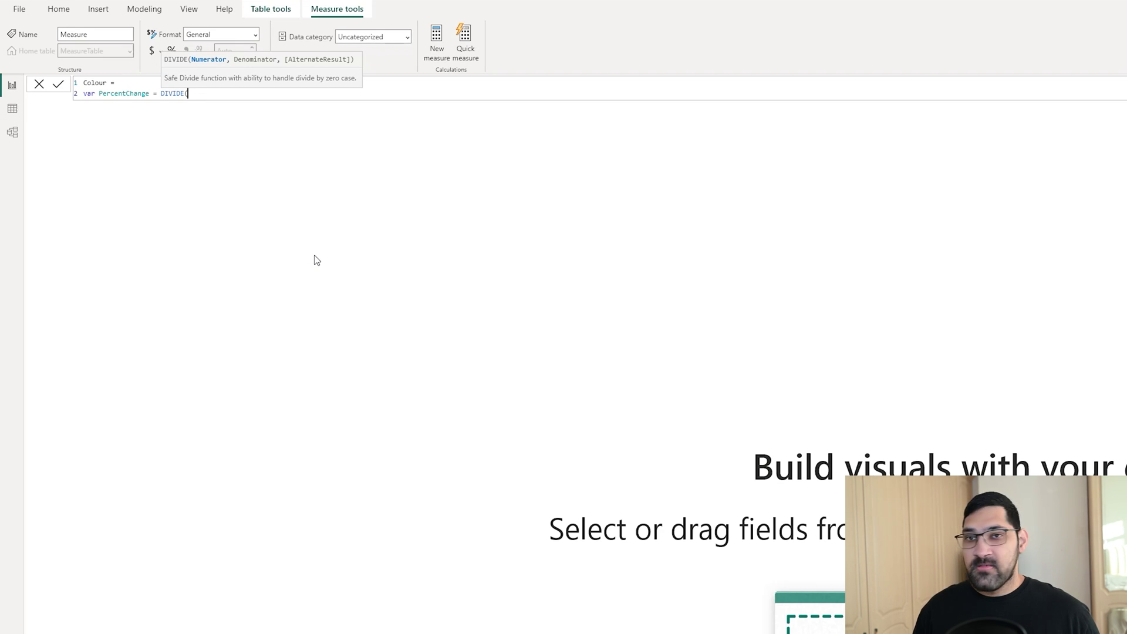
text(Sales)
key(Down)
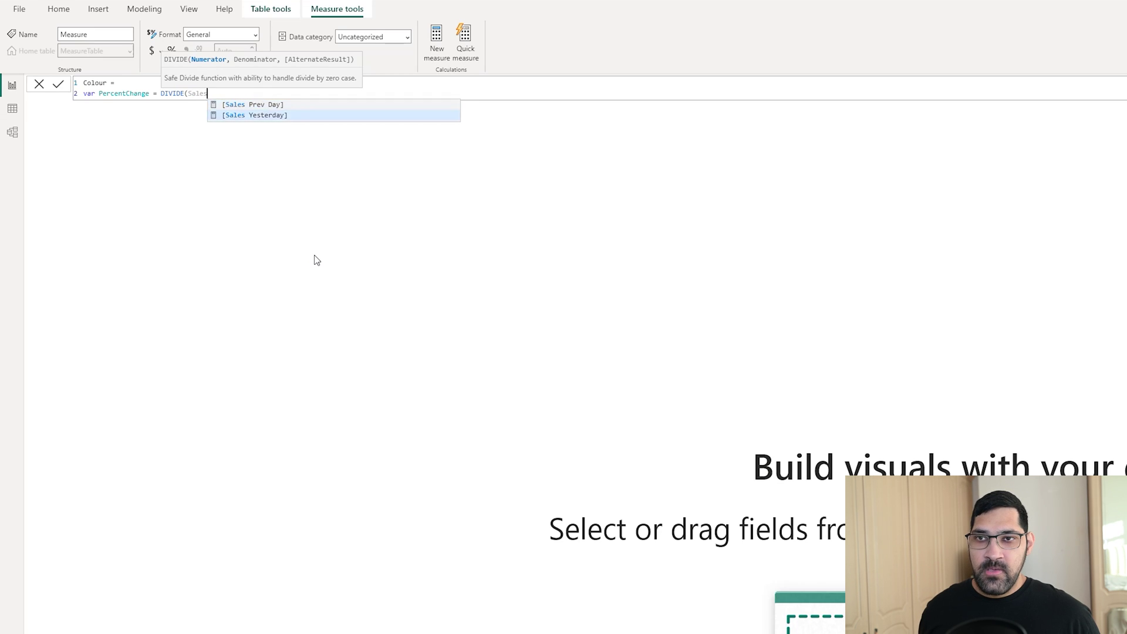
key(Tab)
text(-)
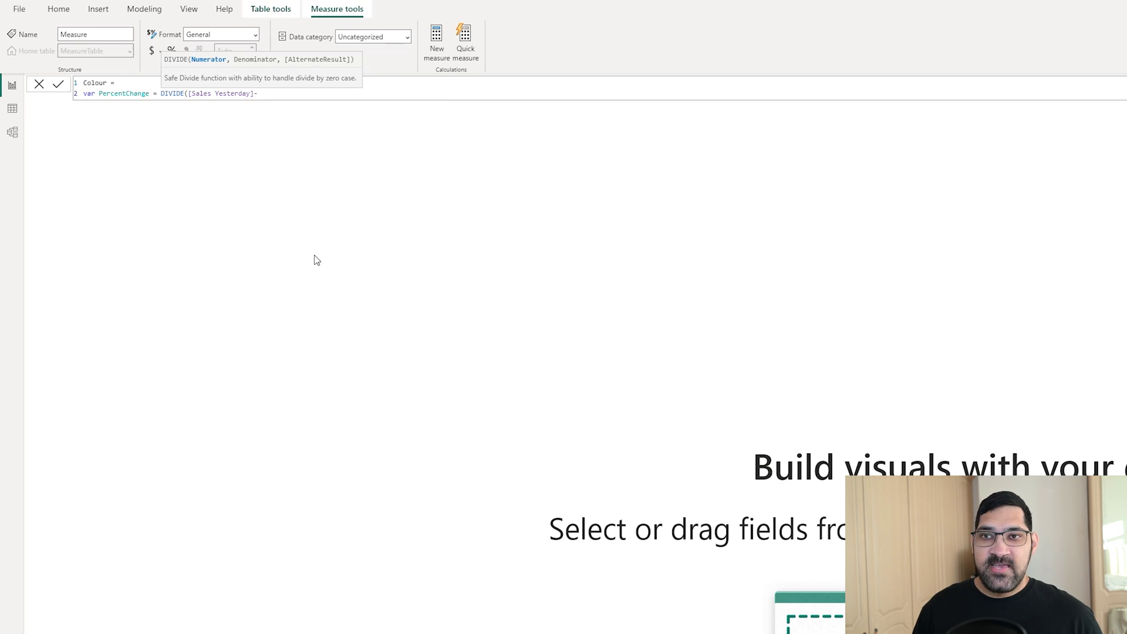
text( [Sa)
key(Tab)
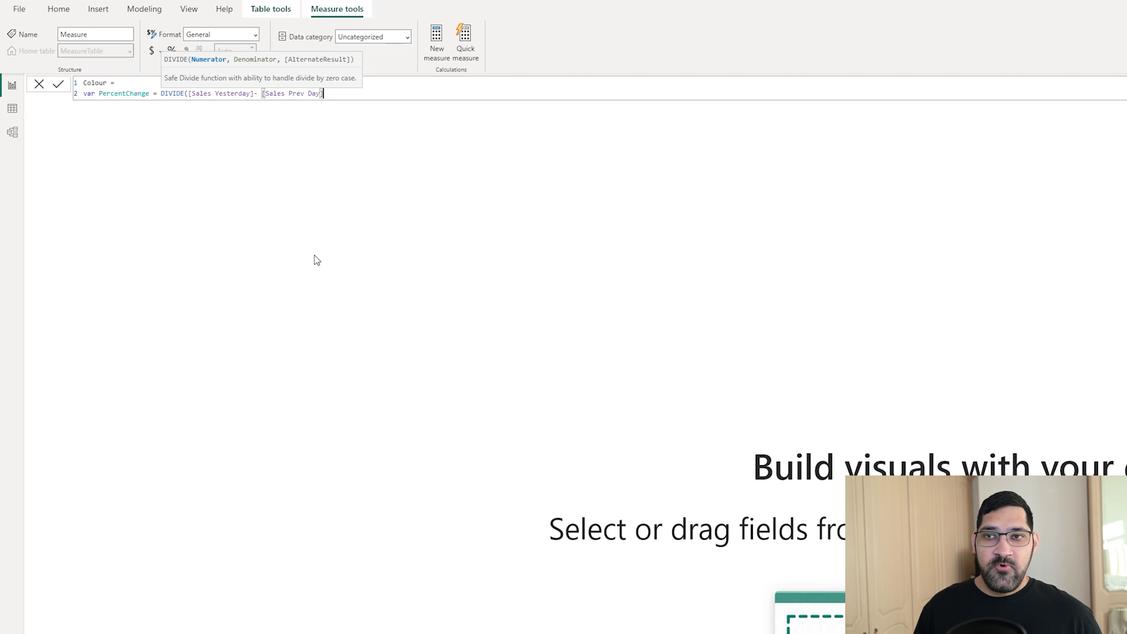
text(, [)
text(Sales)
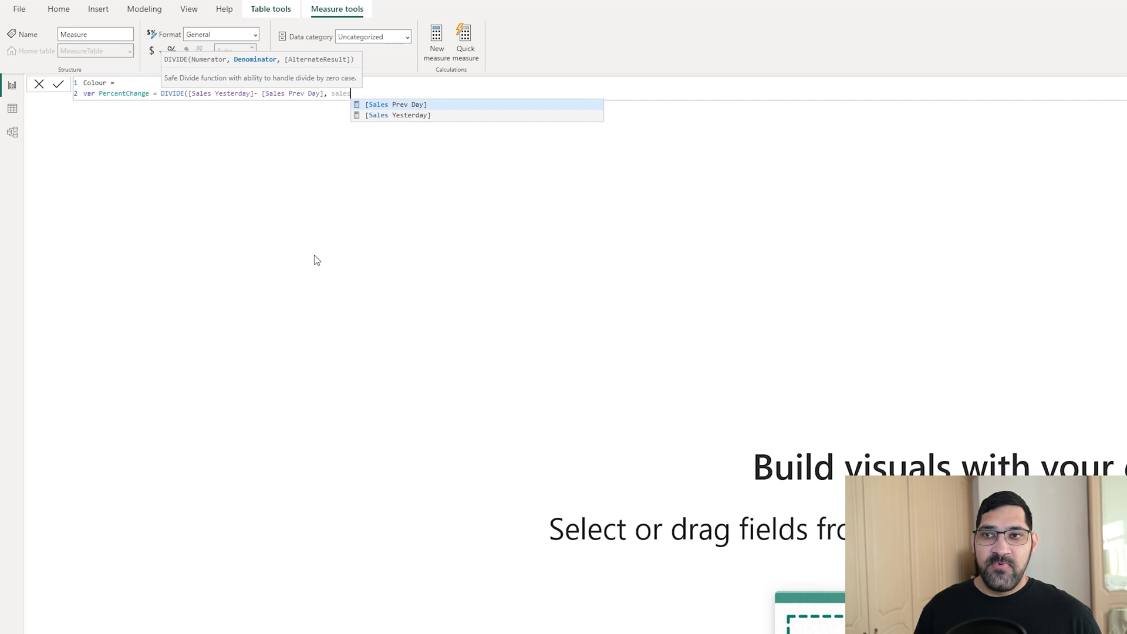
key(Tab)
text())
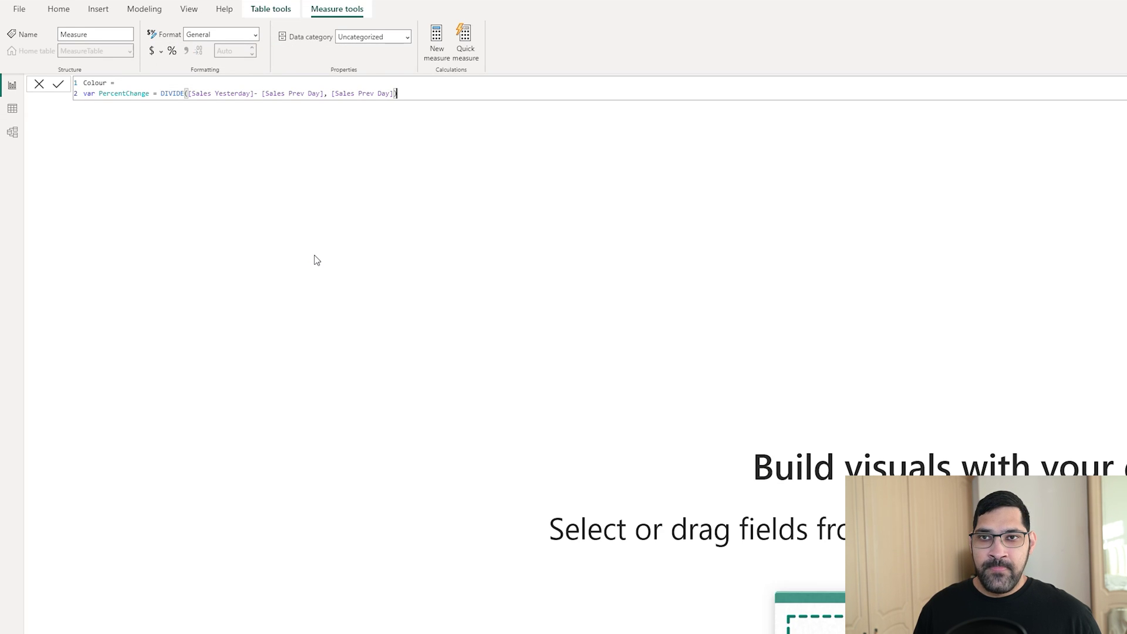
key(shift+Return)
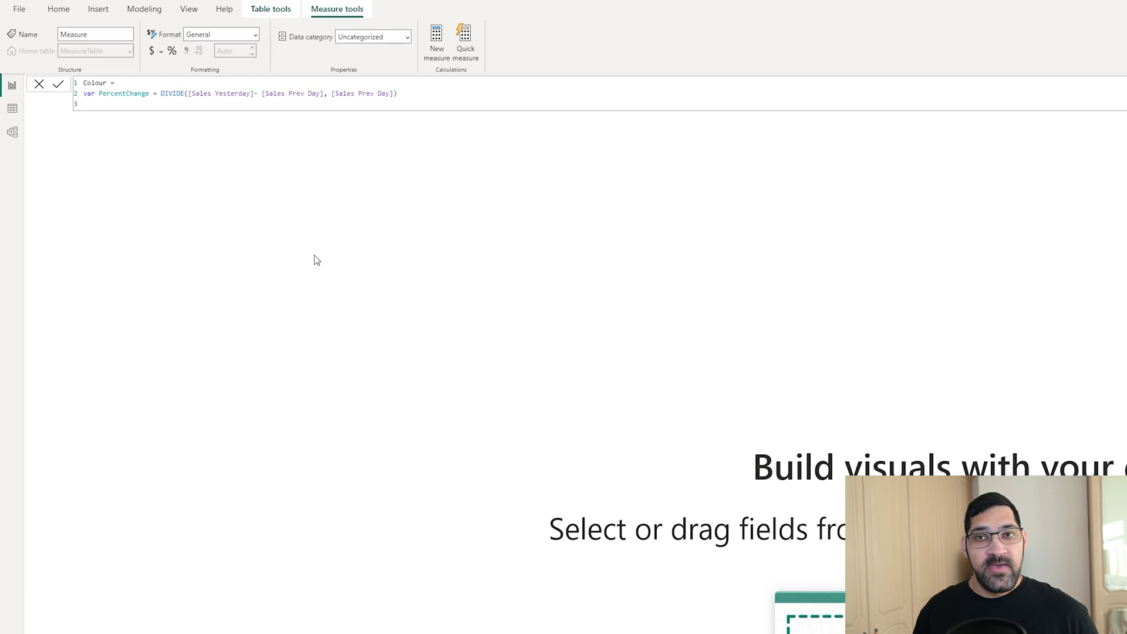
Begin return SWITCH(TRUE(), with PercentChange < 0, and select red #EB3B3E in Adobe Color.
text(return)
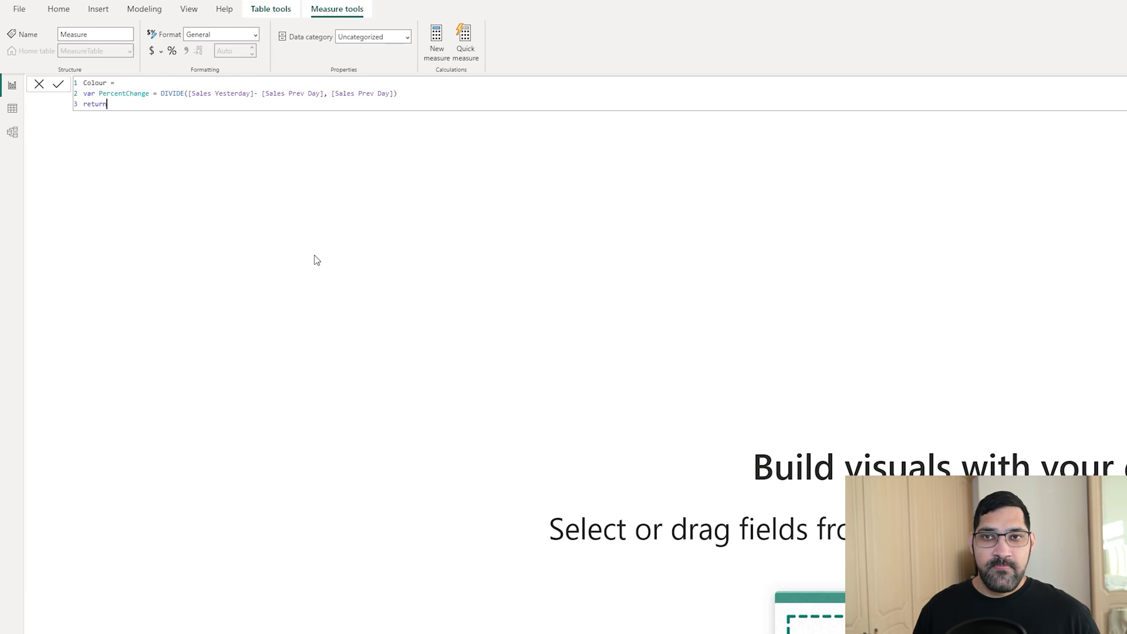
key(shift+Return)
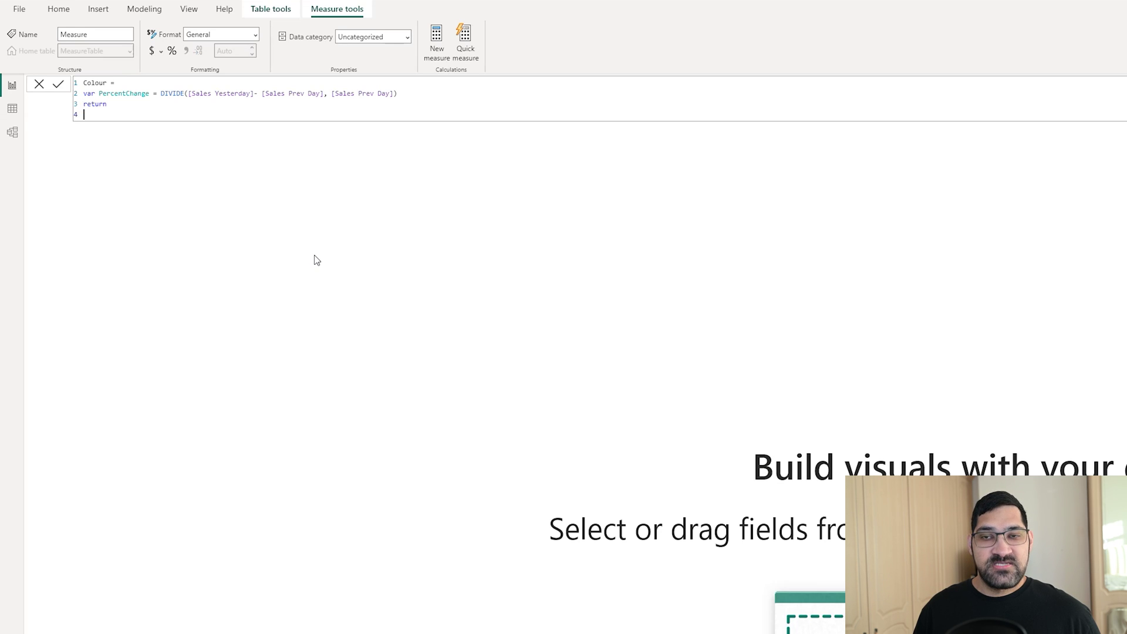
text(SWITCH()
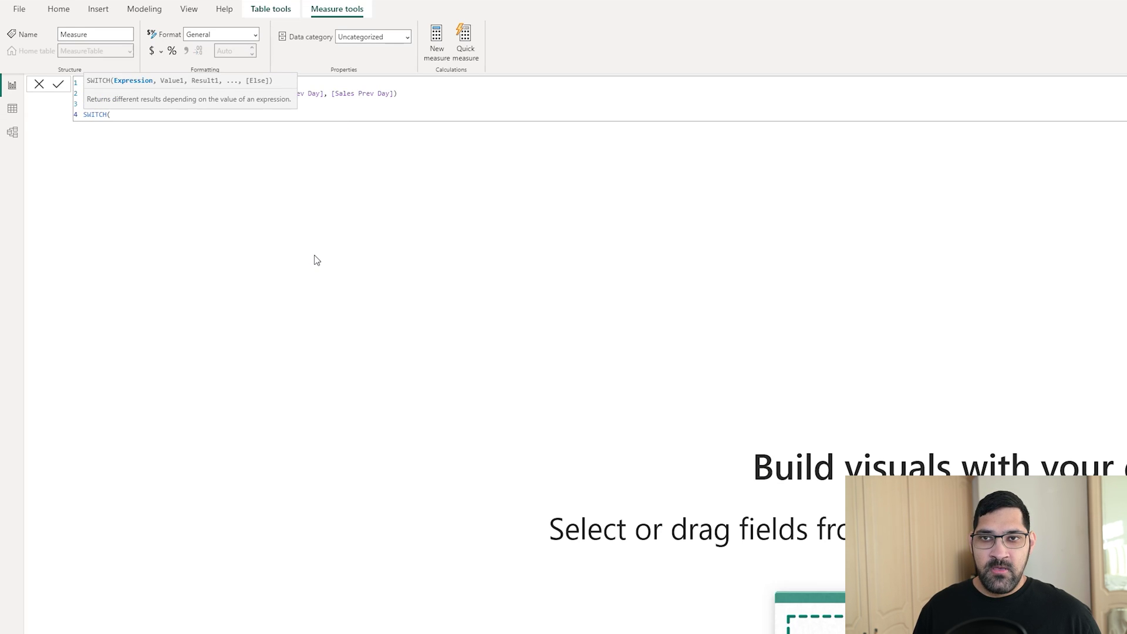
text(TRUE())
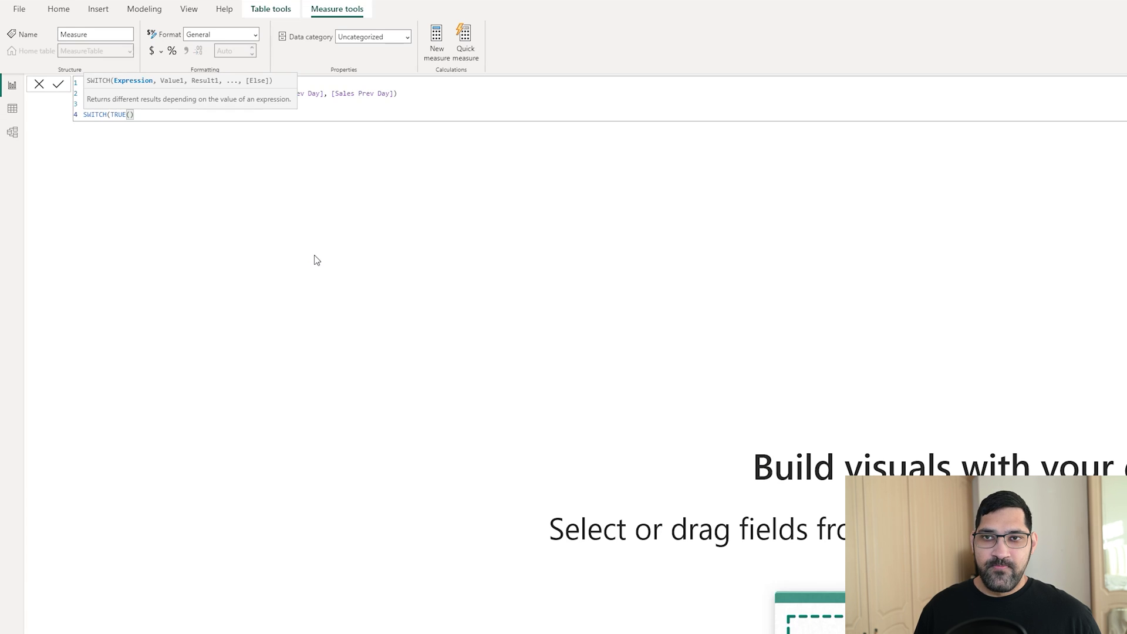
text(,)
key(shift+Return)
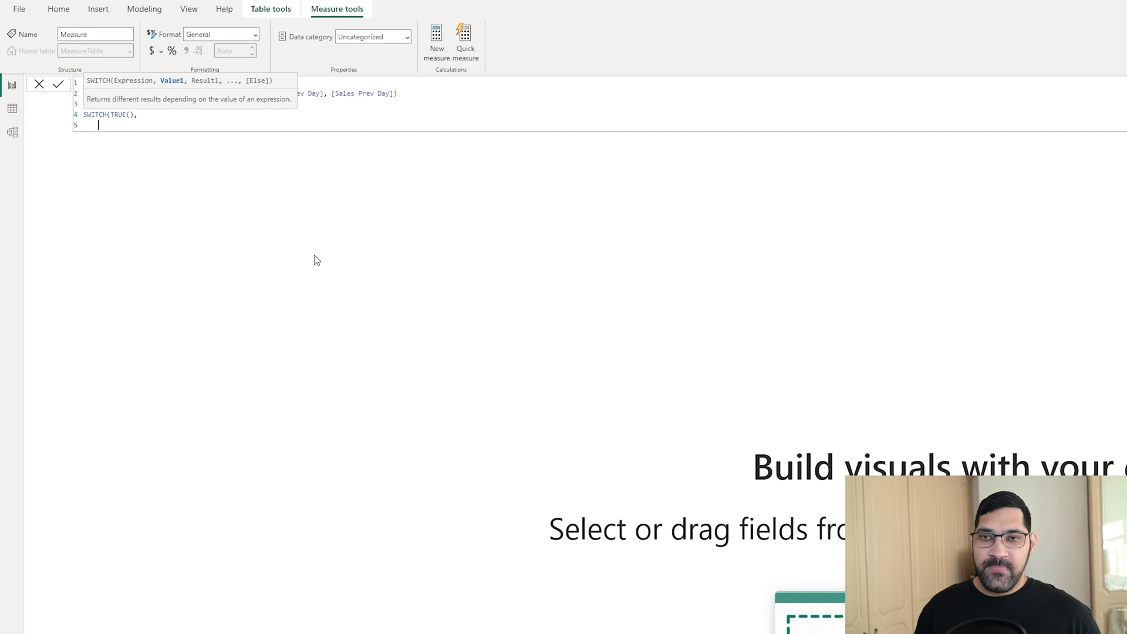
text(per)
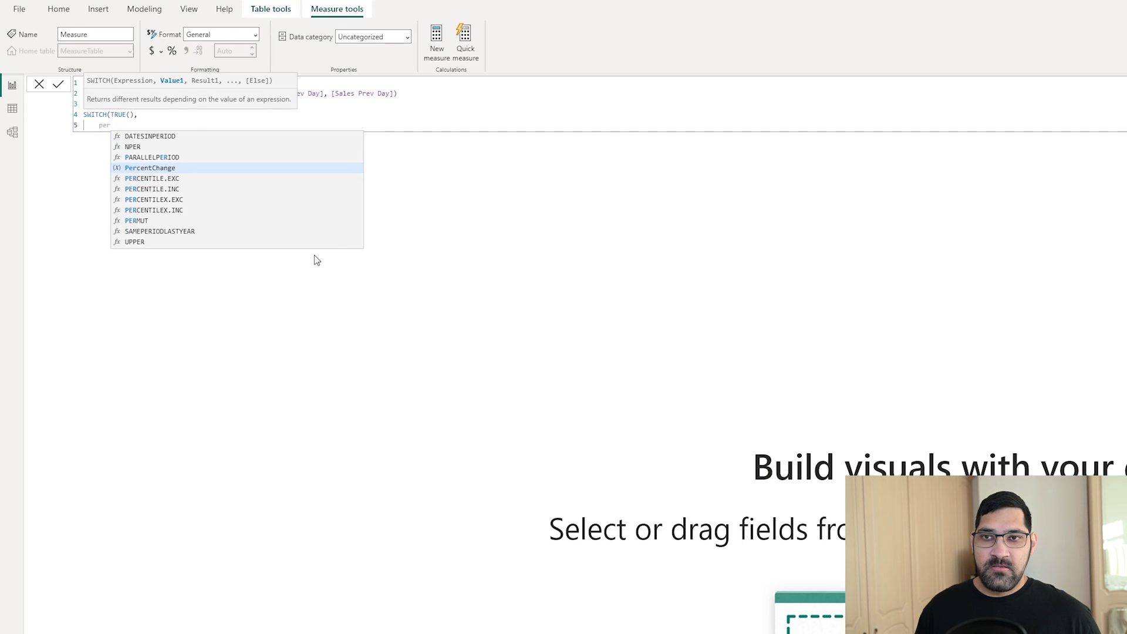
key(Tab)
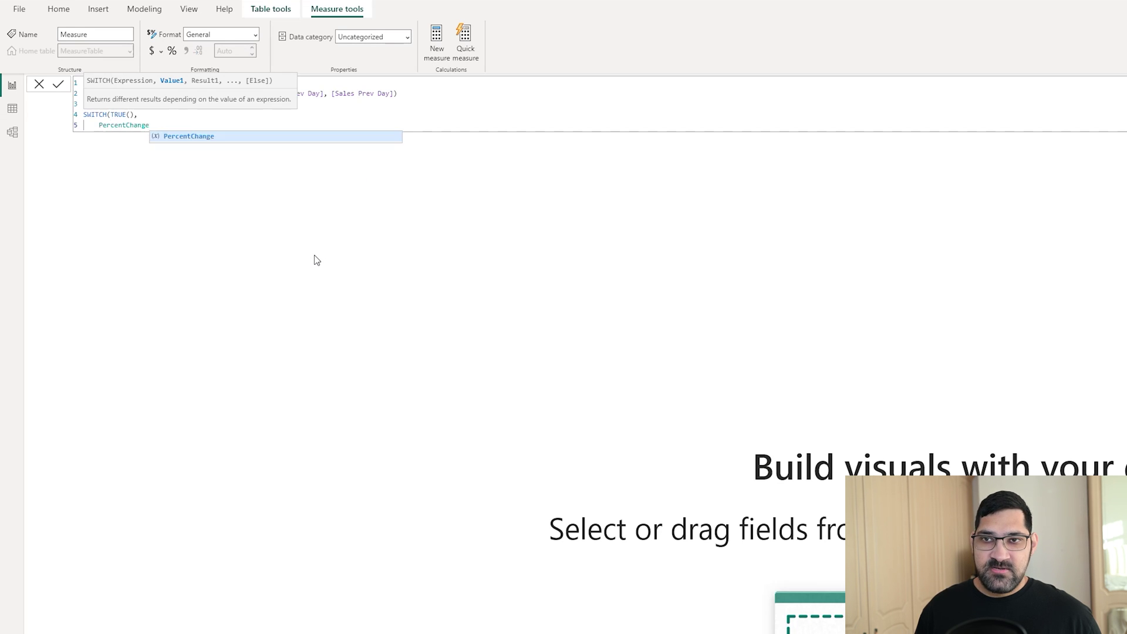
text(<)
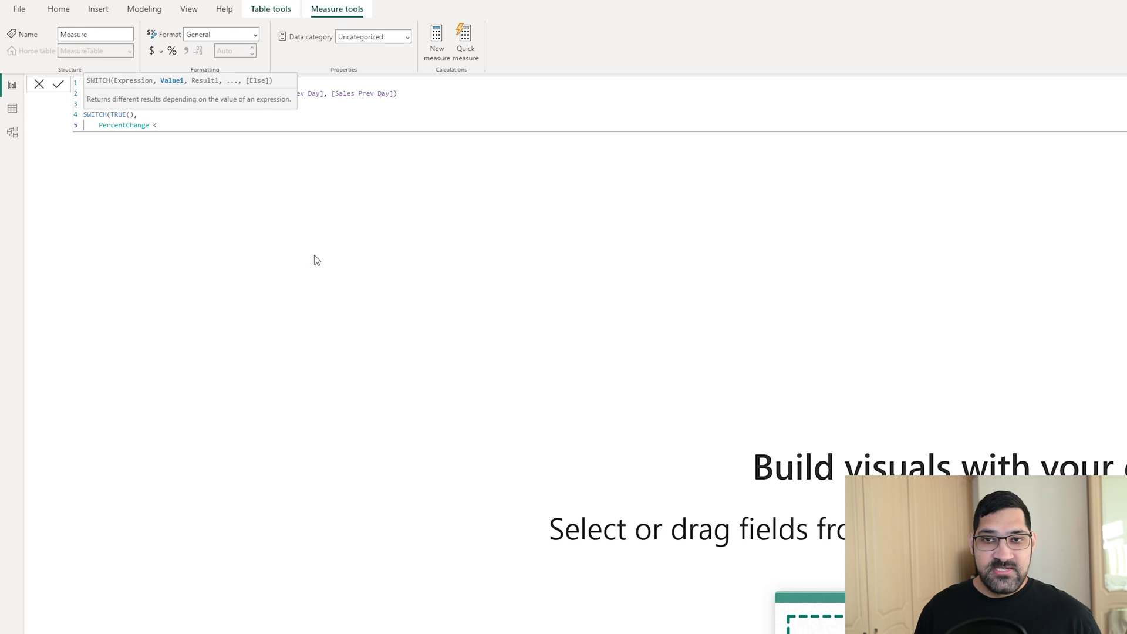
text( 0,)
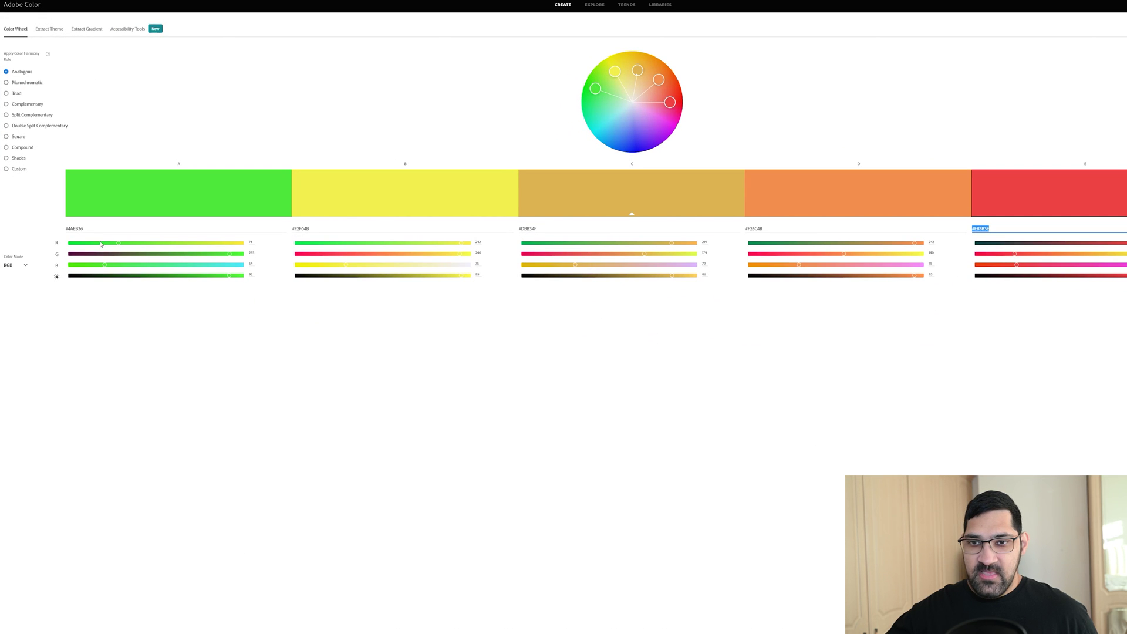
click(86, 227)
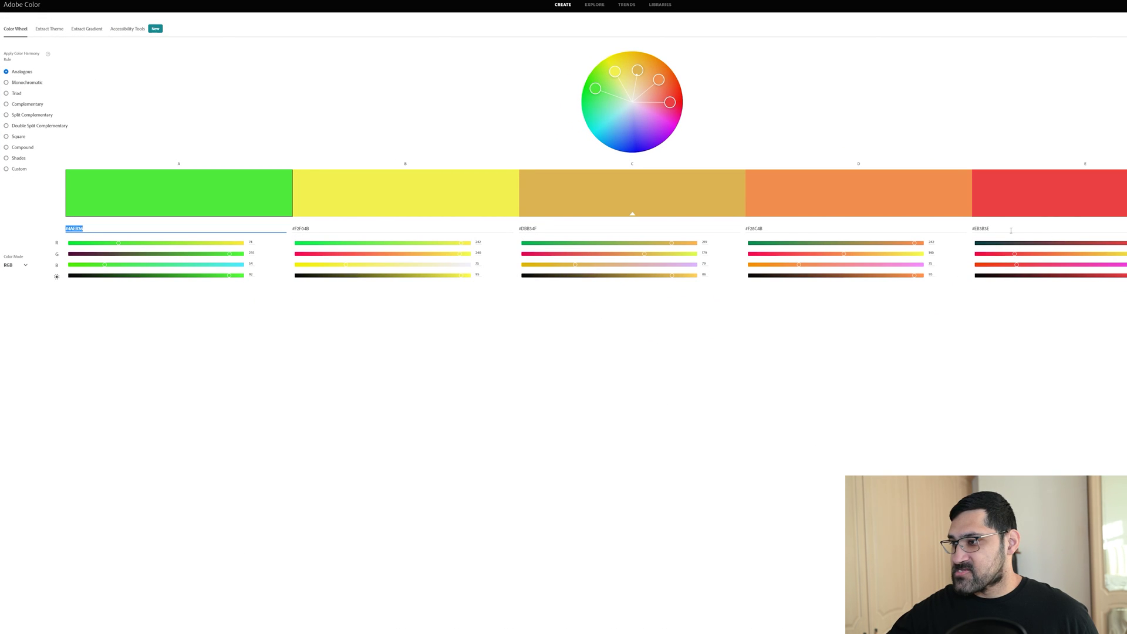
click(976, 229)
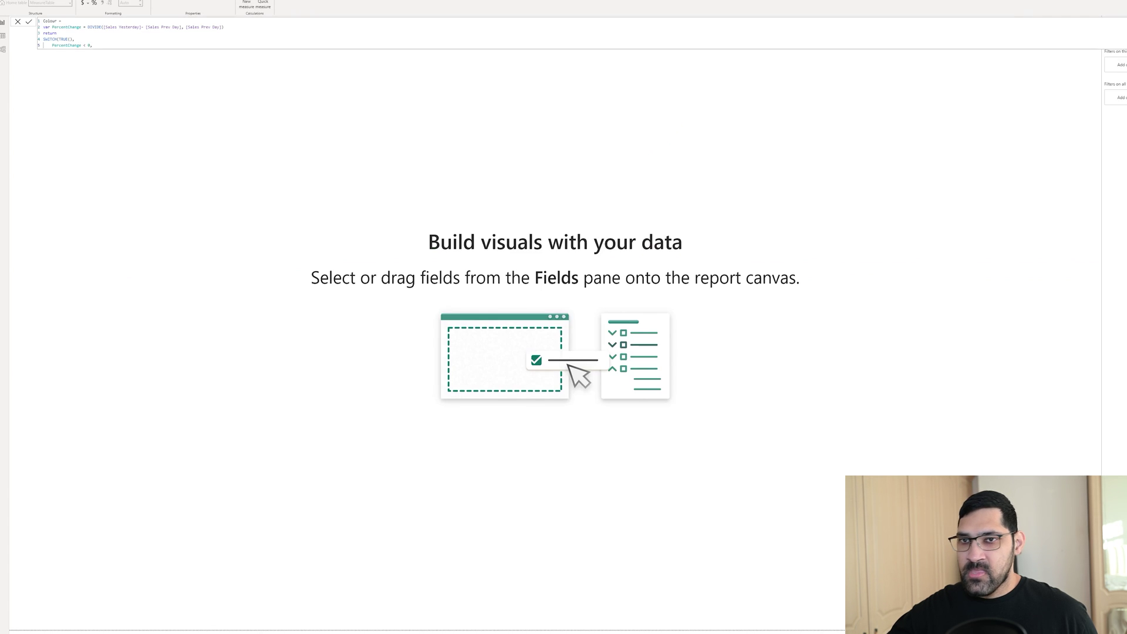
Map PercentChange < 0 to "#EB3B3E" and 0 to under 0.1 to "#F2F04B".
text(#EB3B3E)
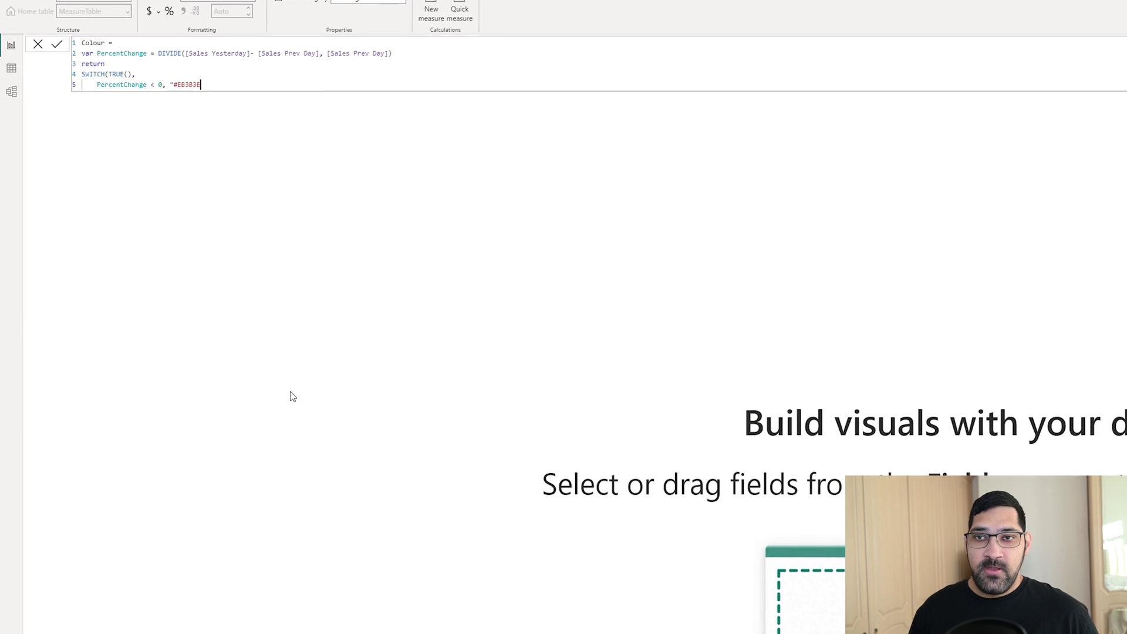
text(")
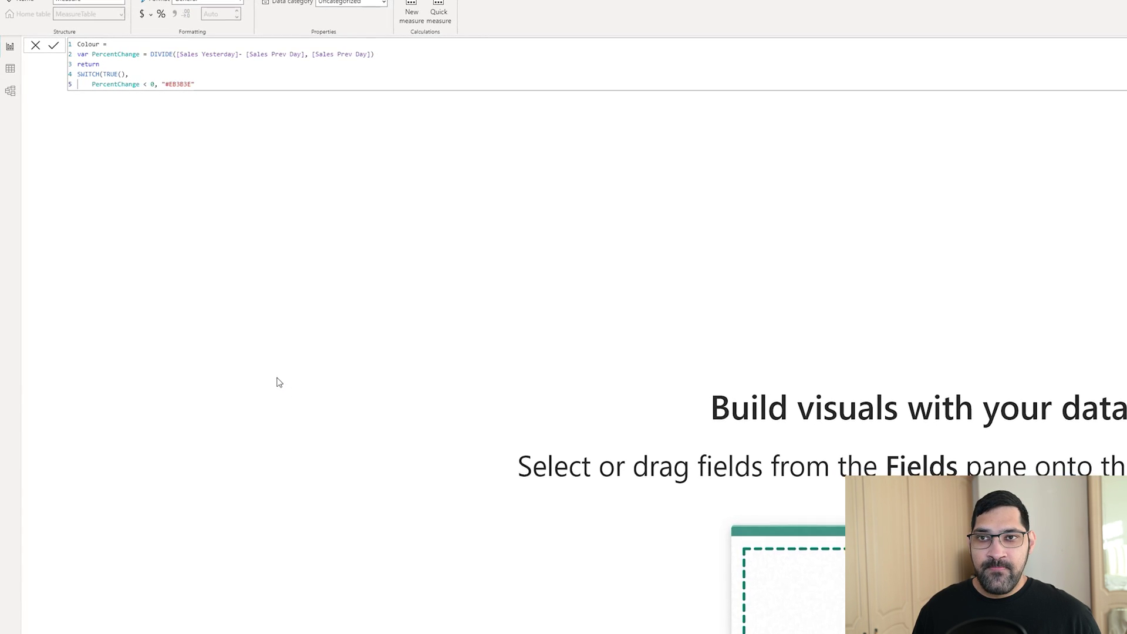
text(,)
key(Return)
text(PercentChange)
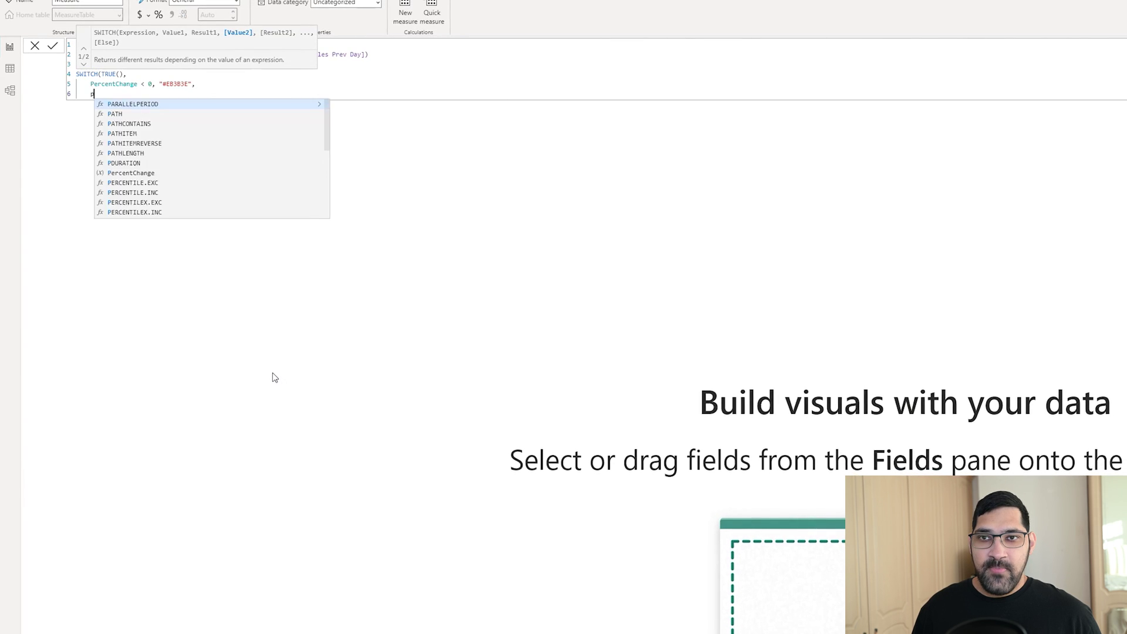
text( >)
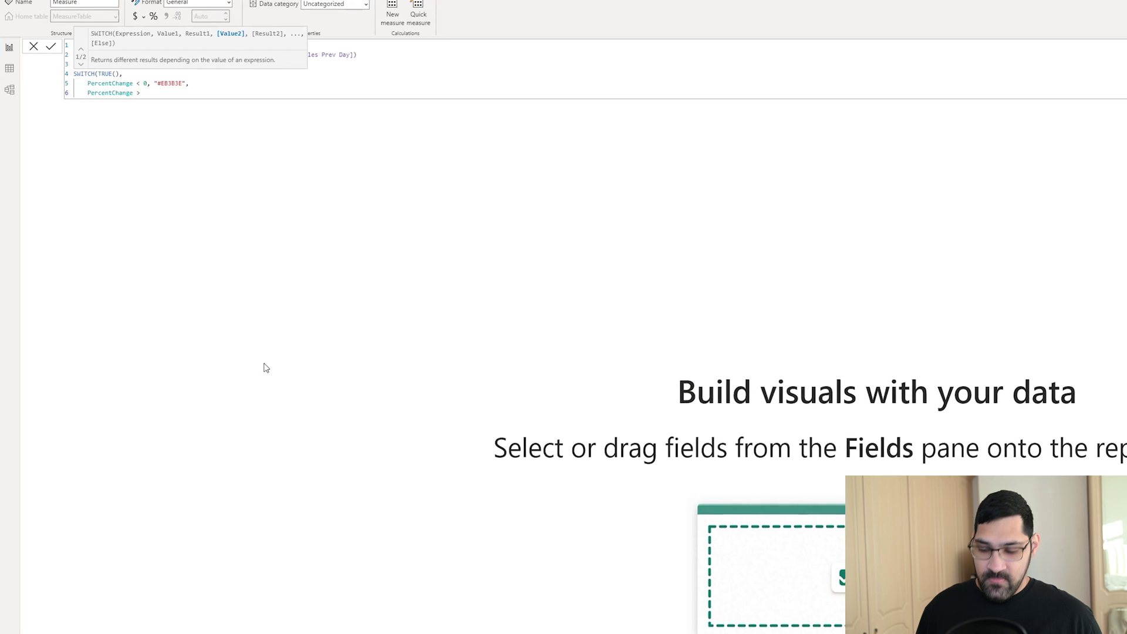
text(=0)
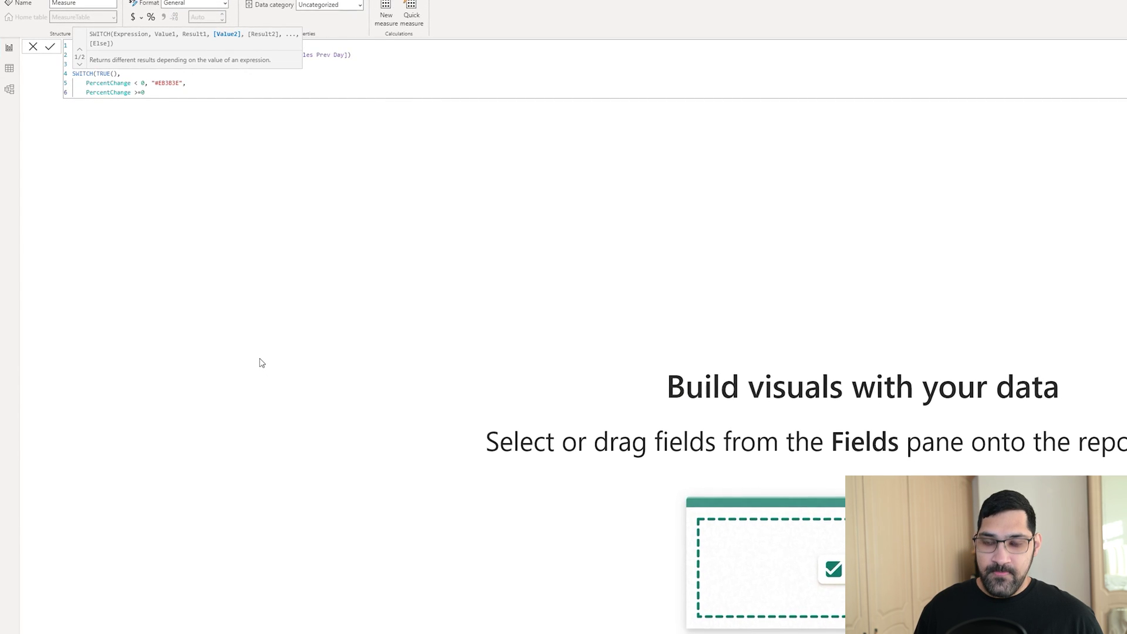
text( &&)
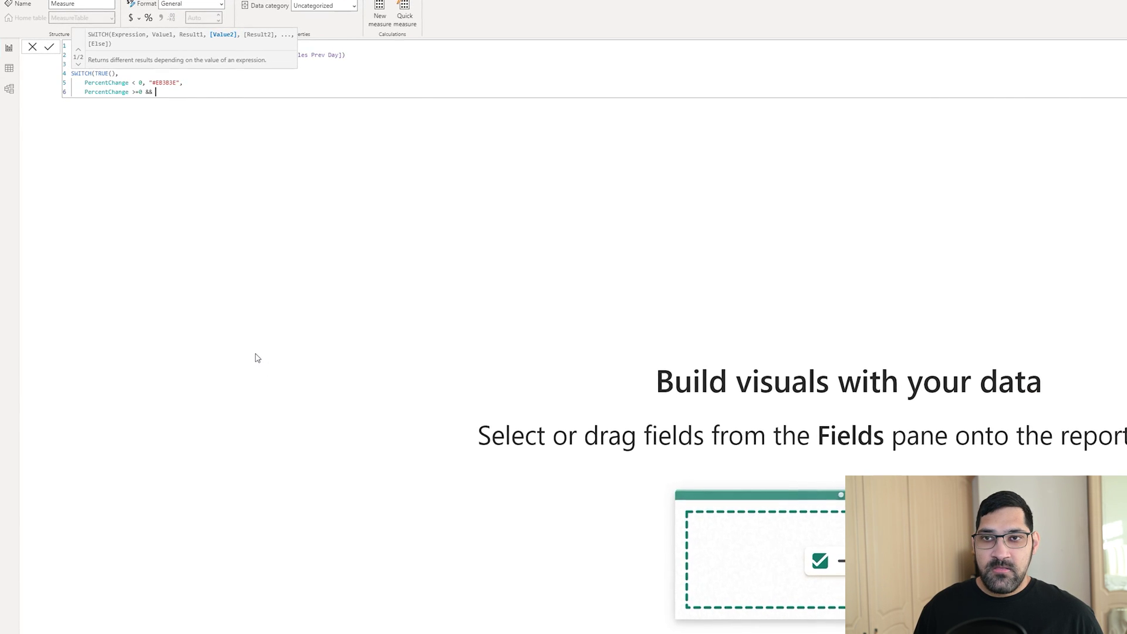
text( PercentChange)
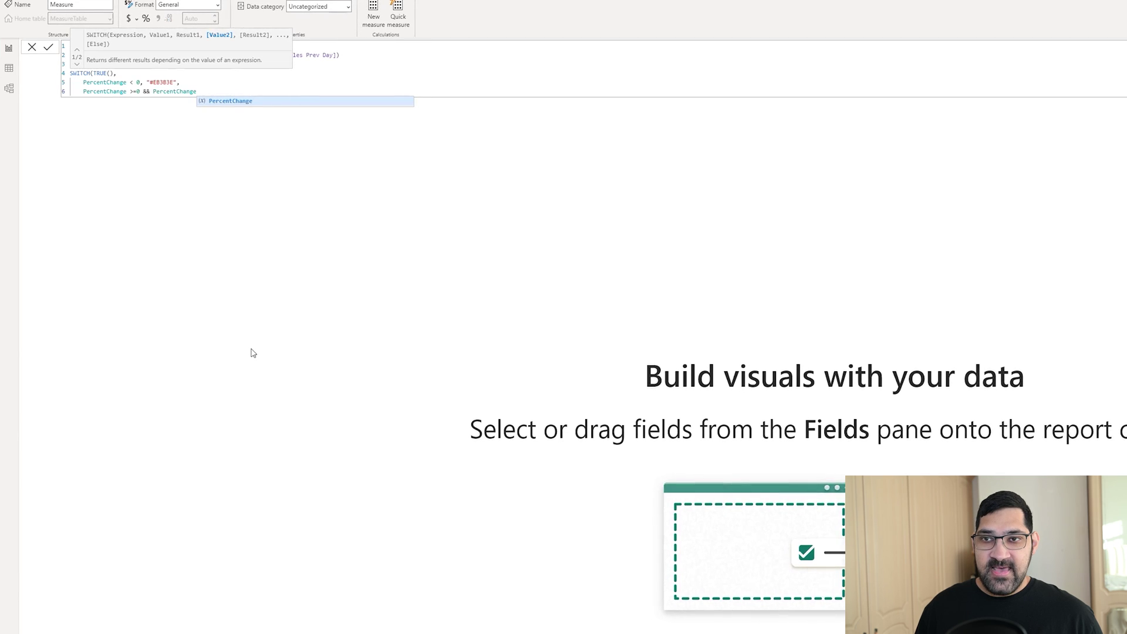
text( < 0.1)
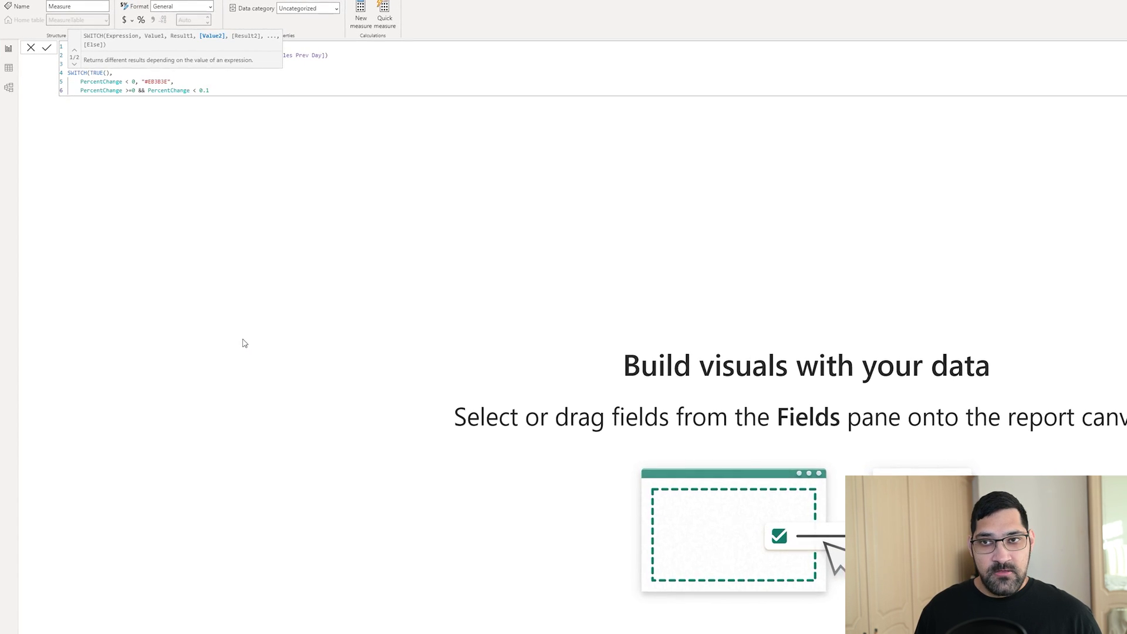
text(,)
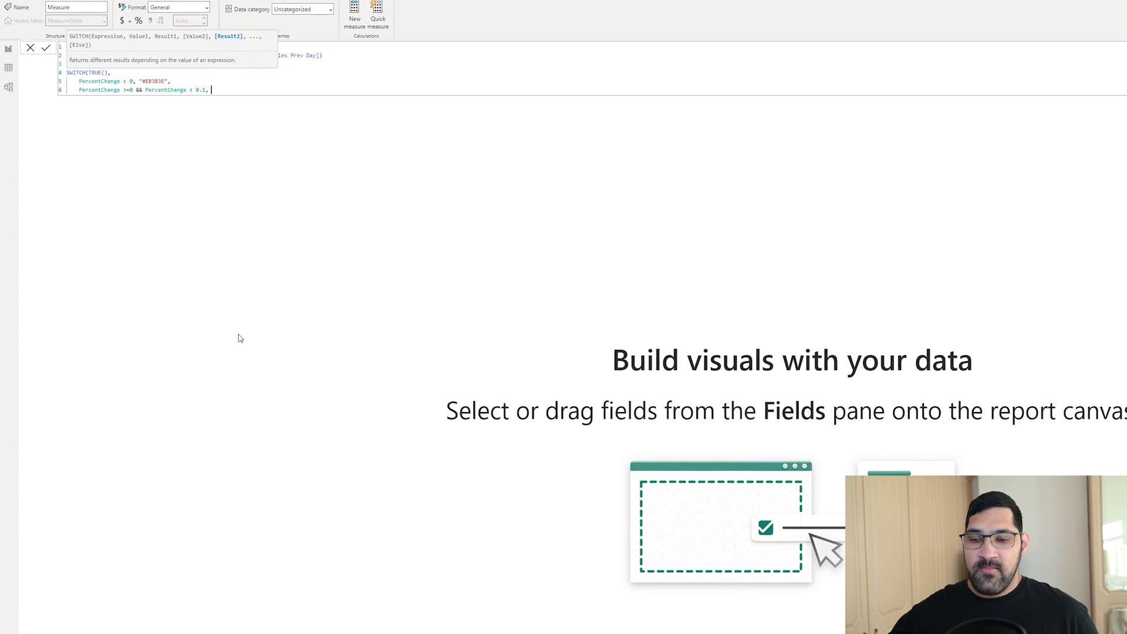
text( ")
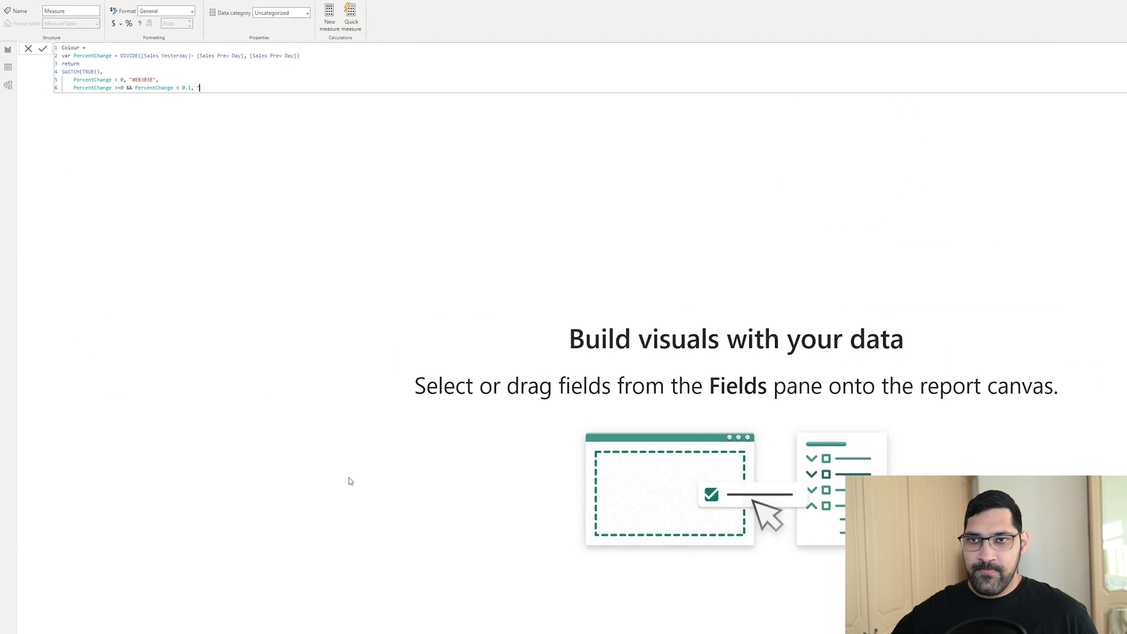
text(#F2F04B)
text(")
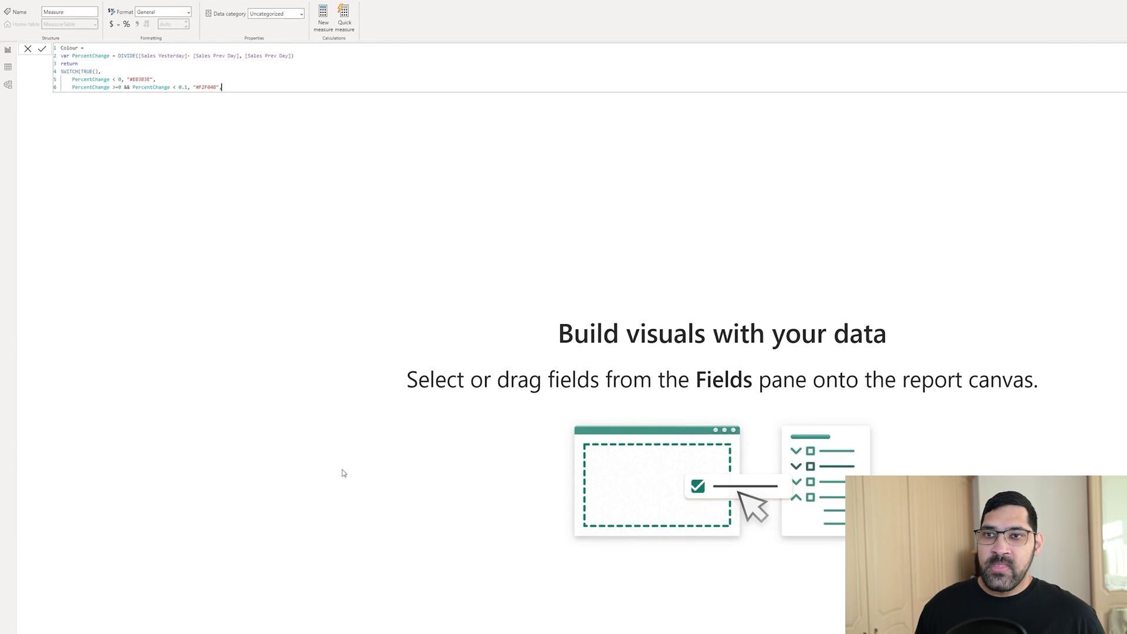
text(,)
Map PercentChange >= 0.1 to green "#4AEB36" from Adobe Color and close the SWITCH.
key(shift+Return)
text(PercentChange )
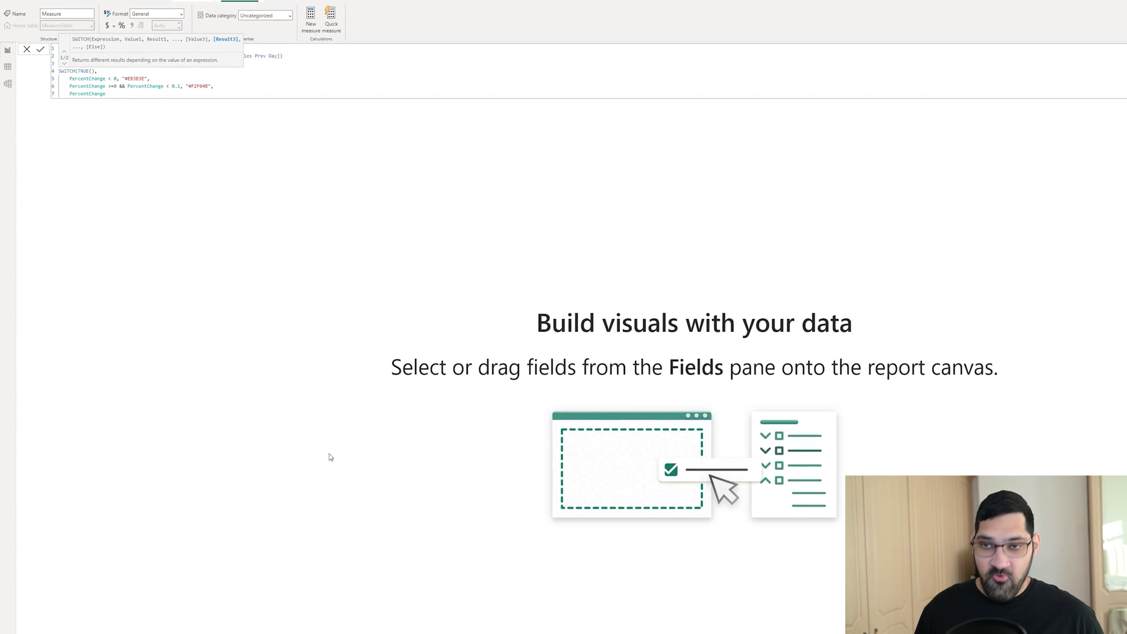
text(> )
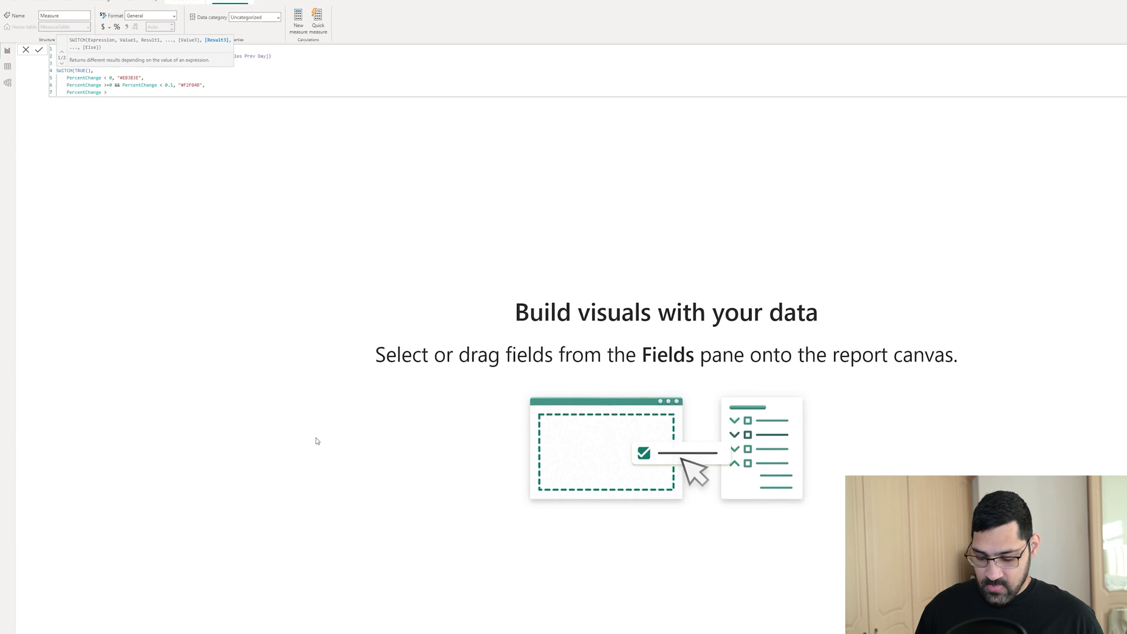
text(= )
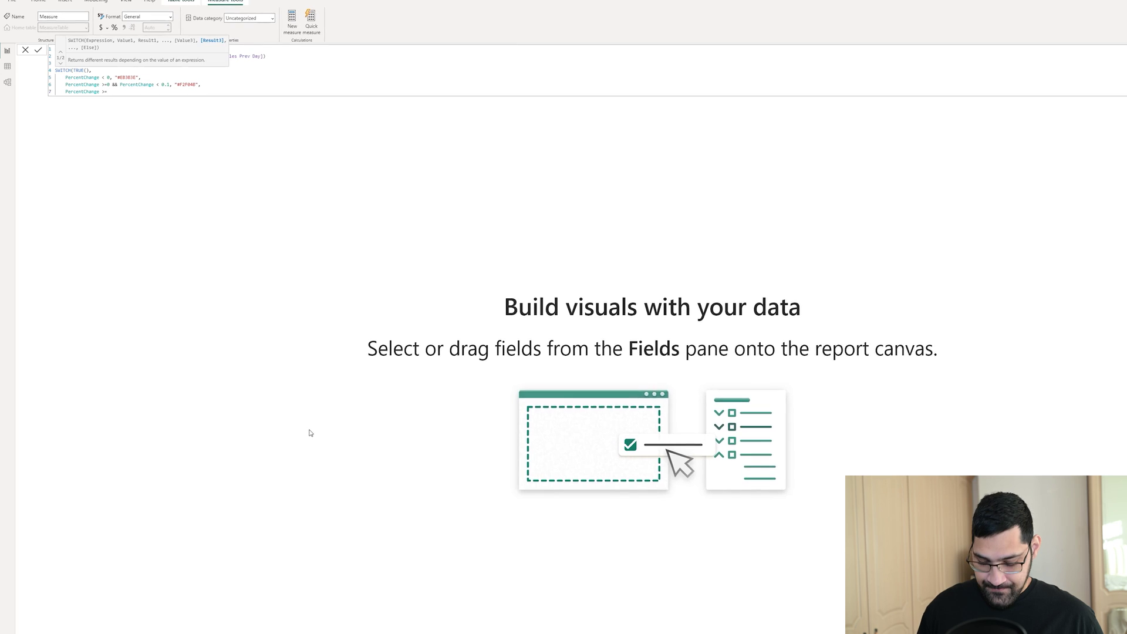
text(0.1)
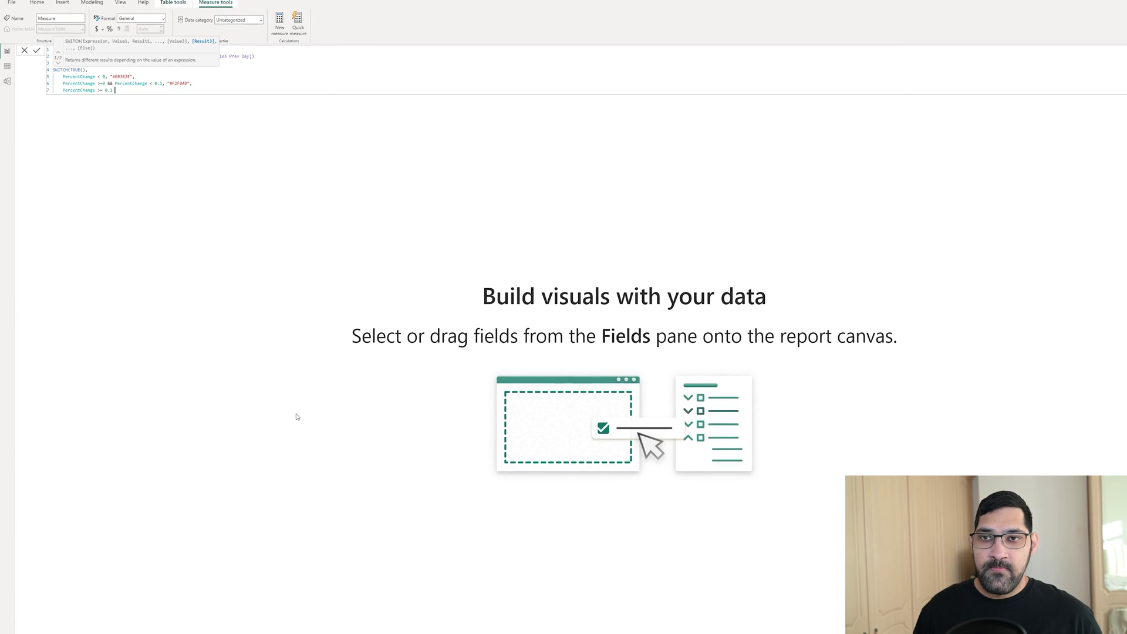
text(, ")
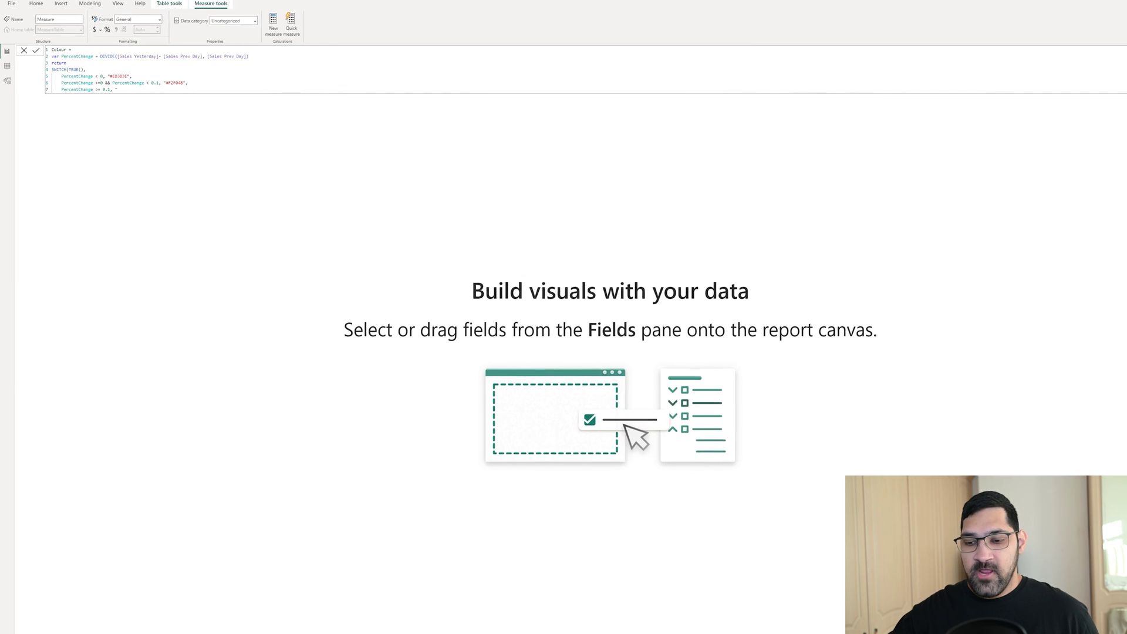
key(alt+Tab)
click(103, 271)
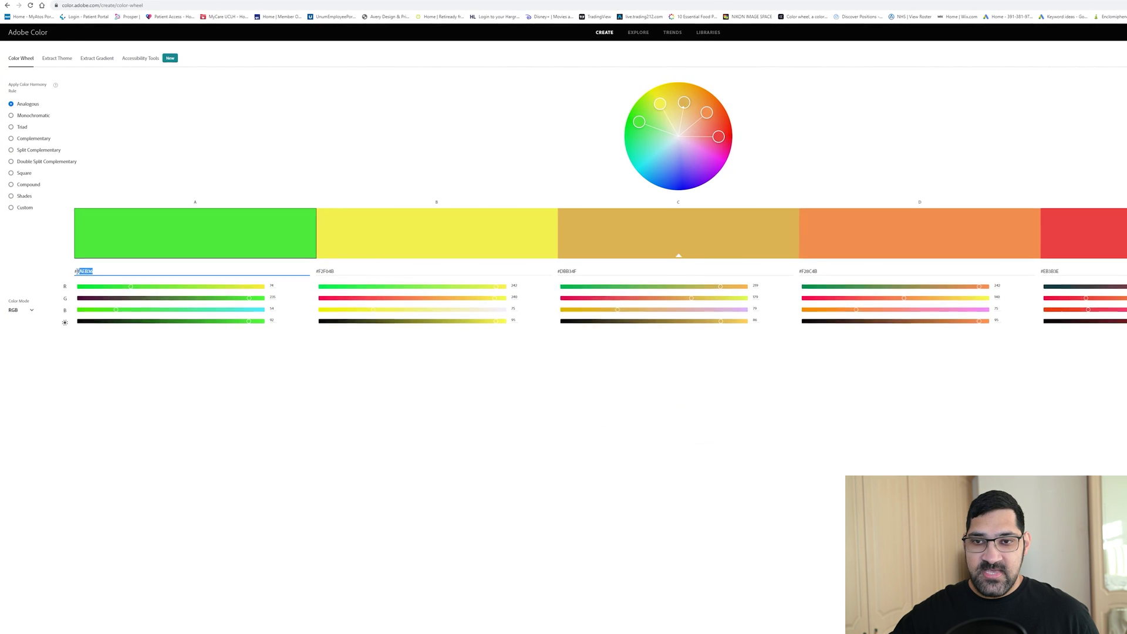
key(ctrl+c)
key(alt+Tab)
key(ctrl+v)
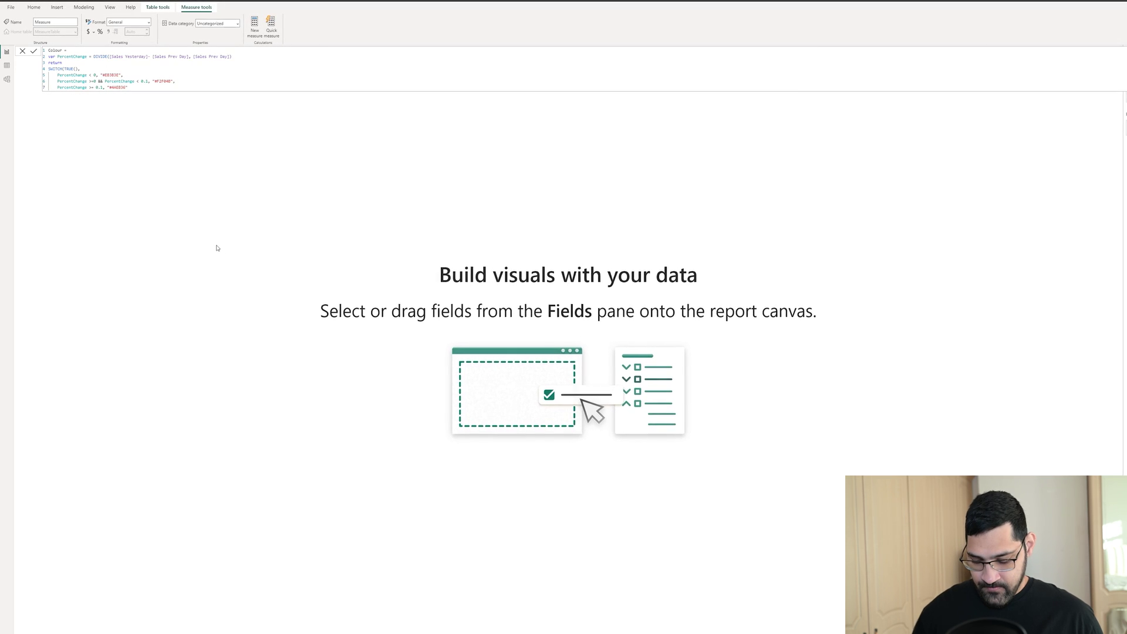
text())
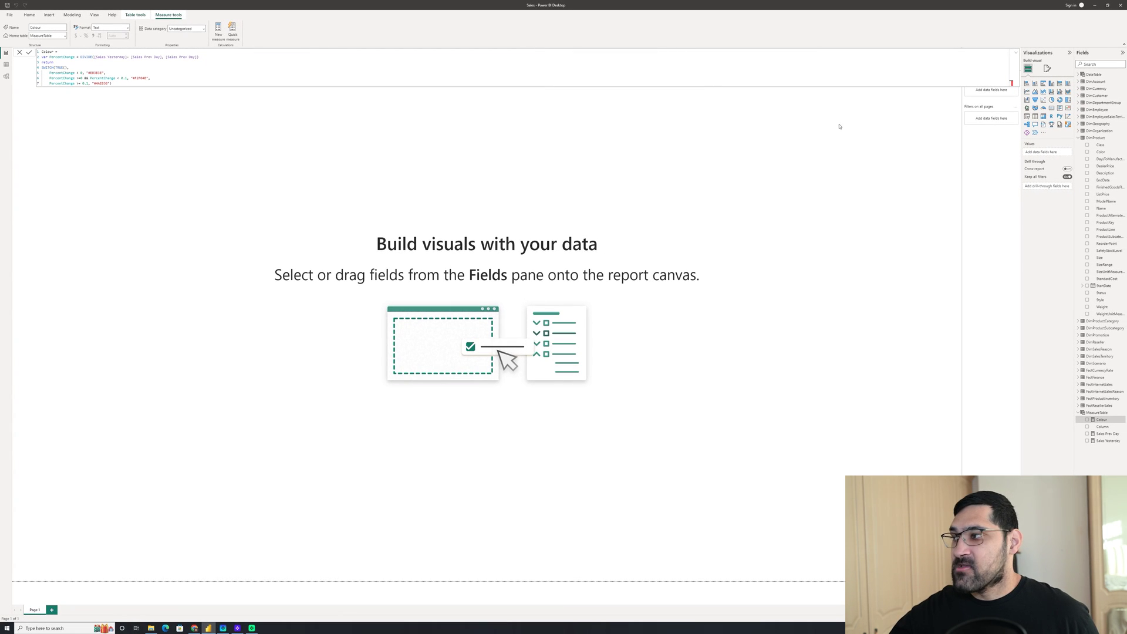
Add a clustered column chart of Sales Yesterday by product Name and enlarge it.
click(1052, 84)
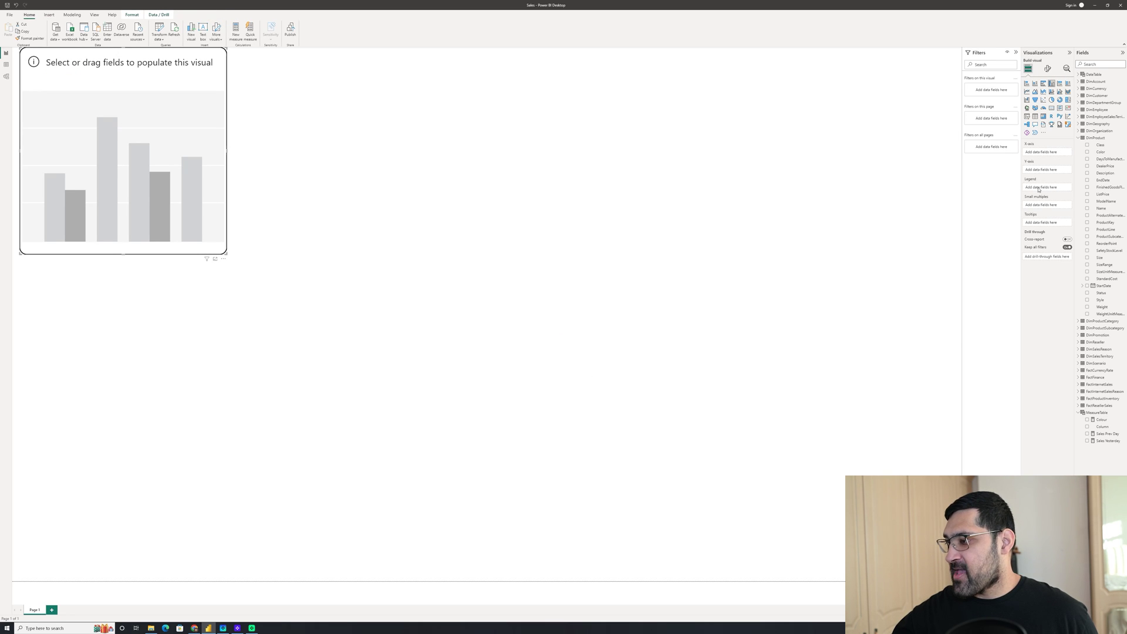
drag(1112, 446, 1045, 173)
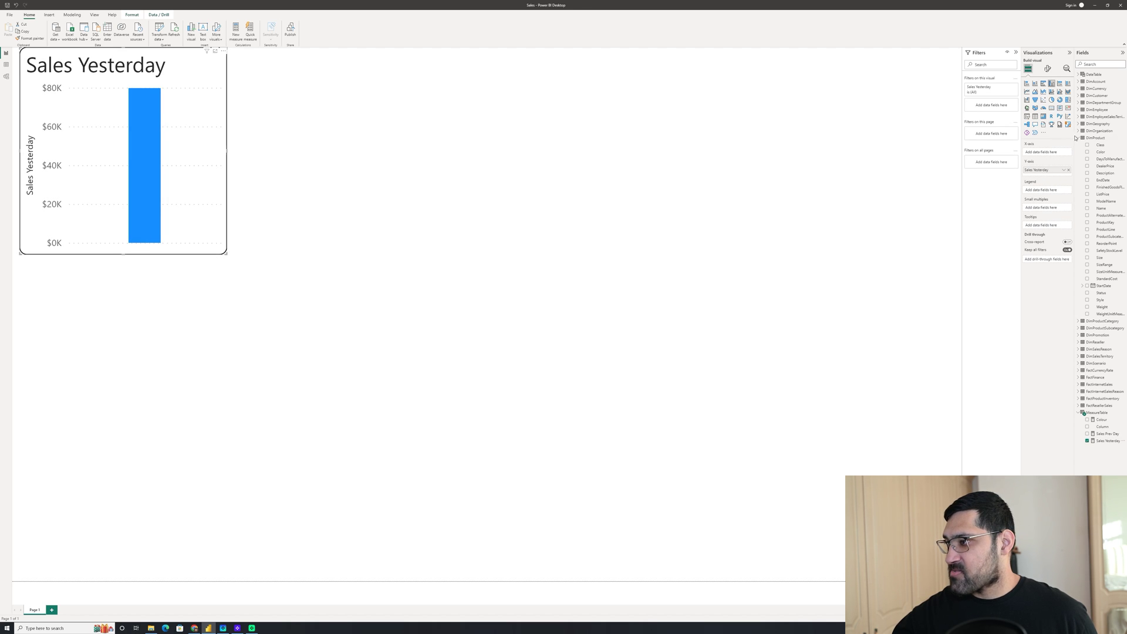
drag(1108, 211, 1051, 154)
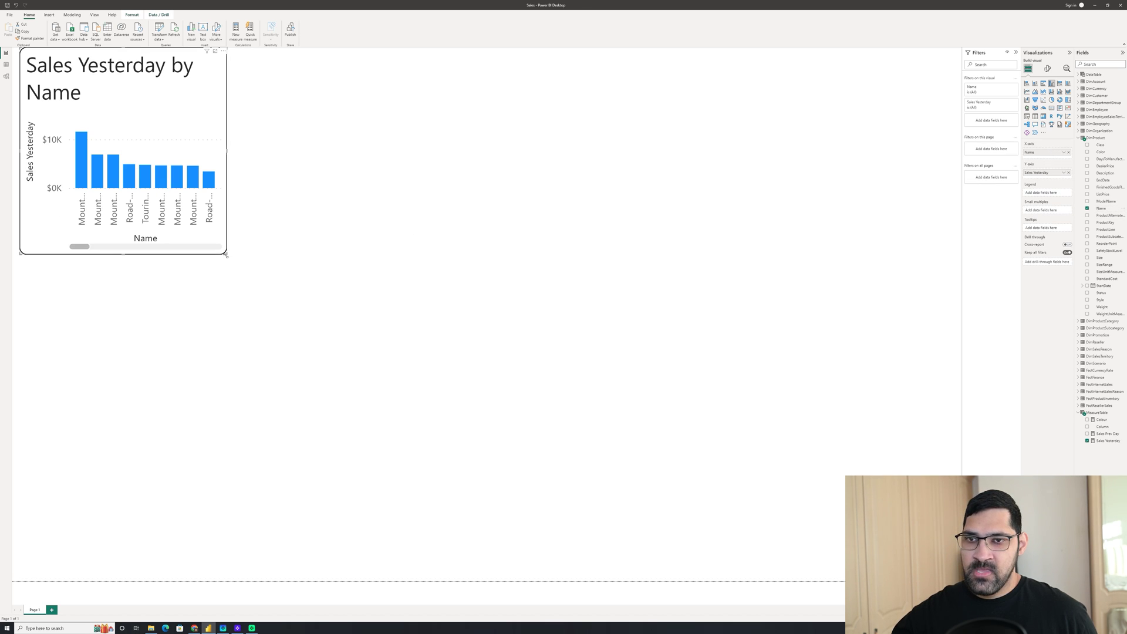
drag(226, 256, 474, 329)
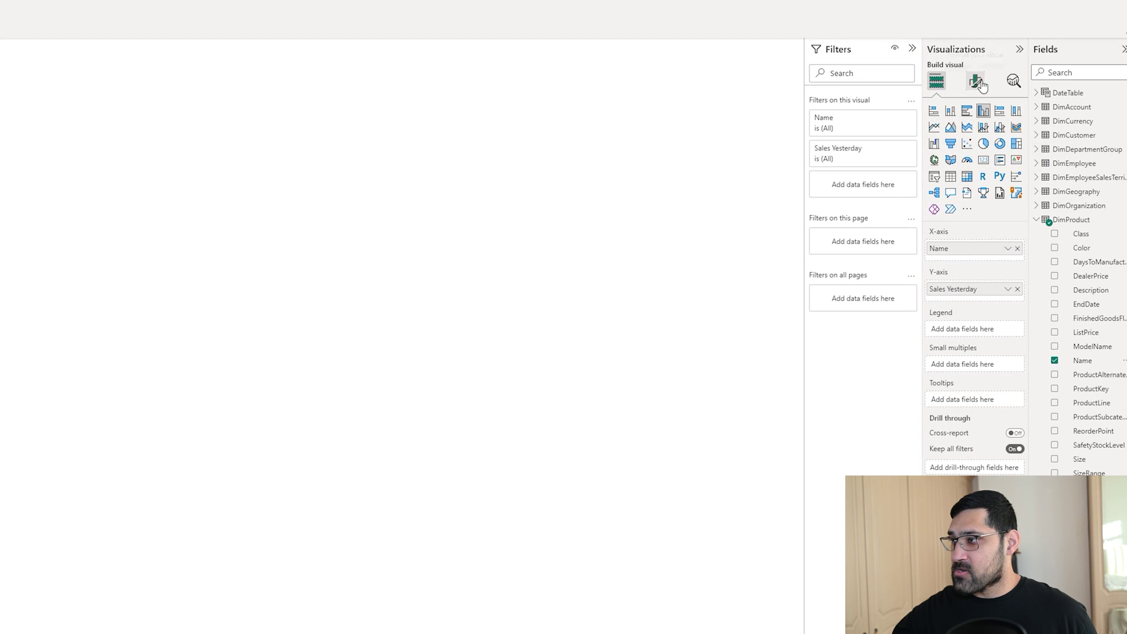
click(976, 82)
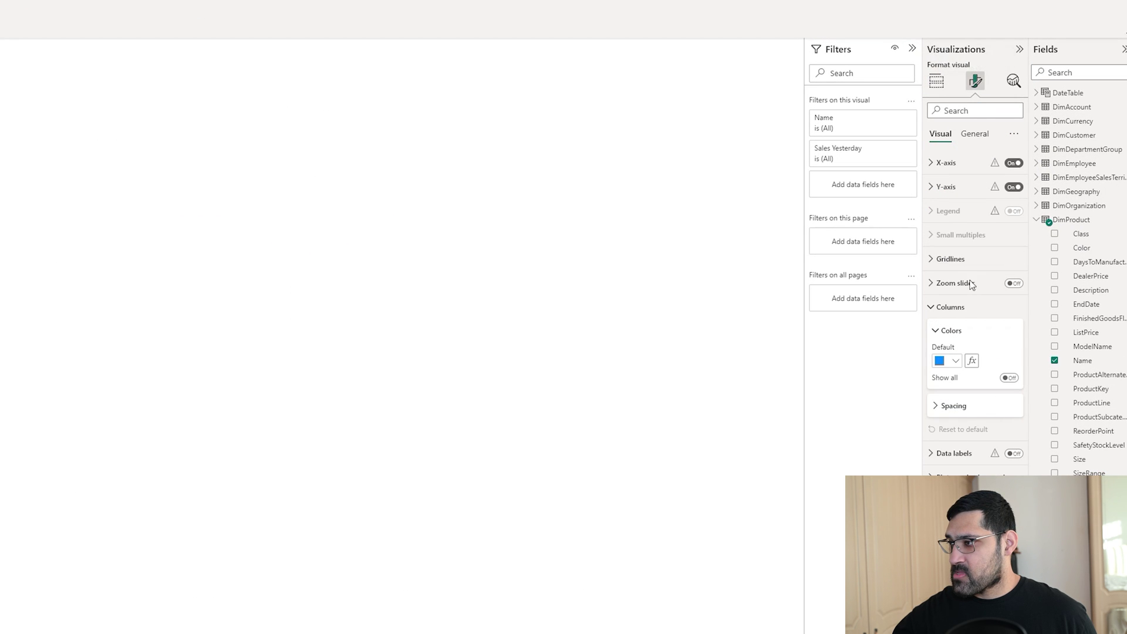
Set the column colours to Field value based on the MeasureTable Colour measure.
click(954, 307)
click(947, 313)
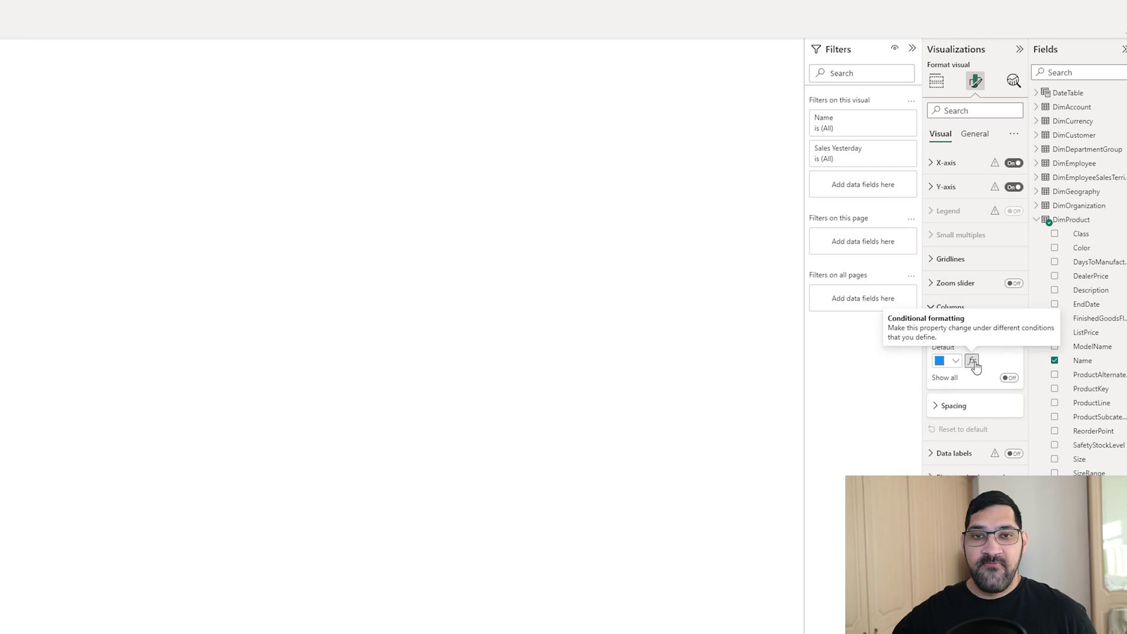
click(973, 362)
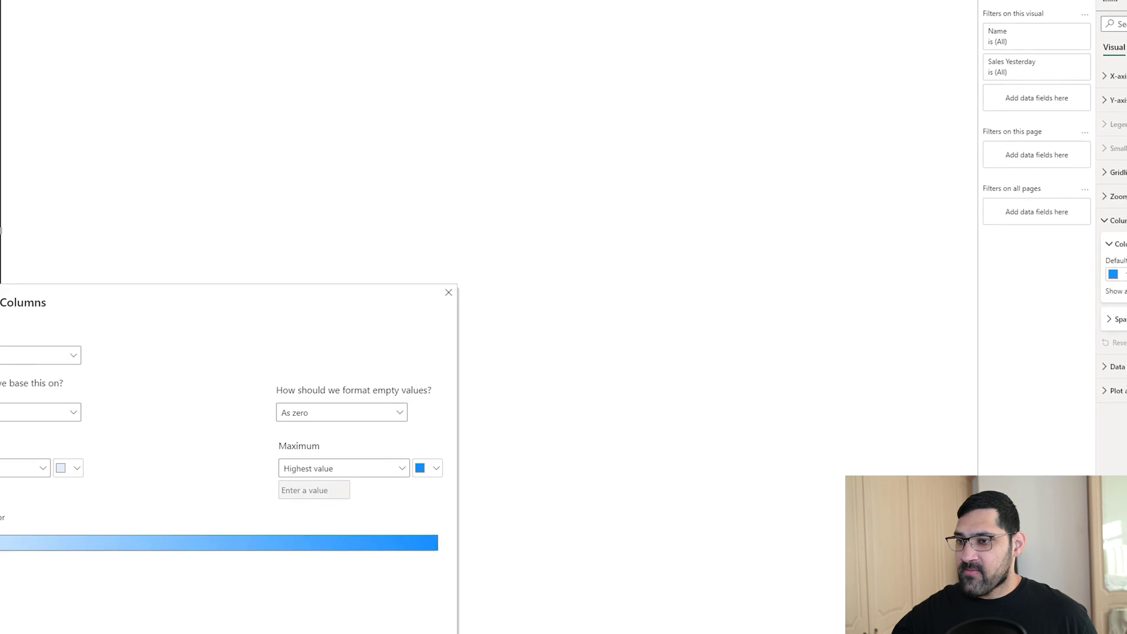
click(252, 217)
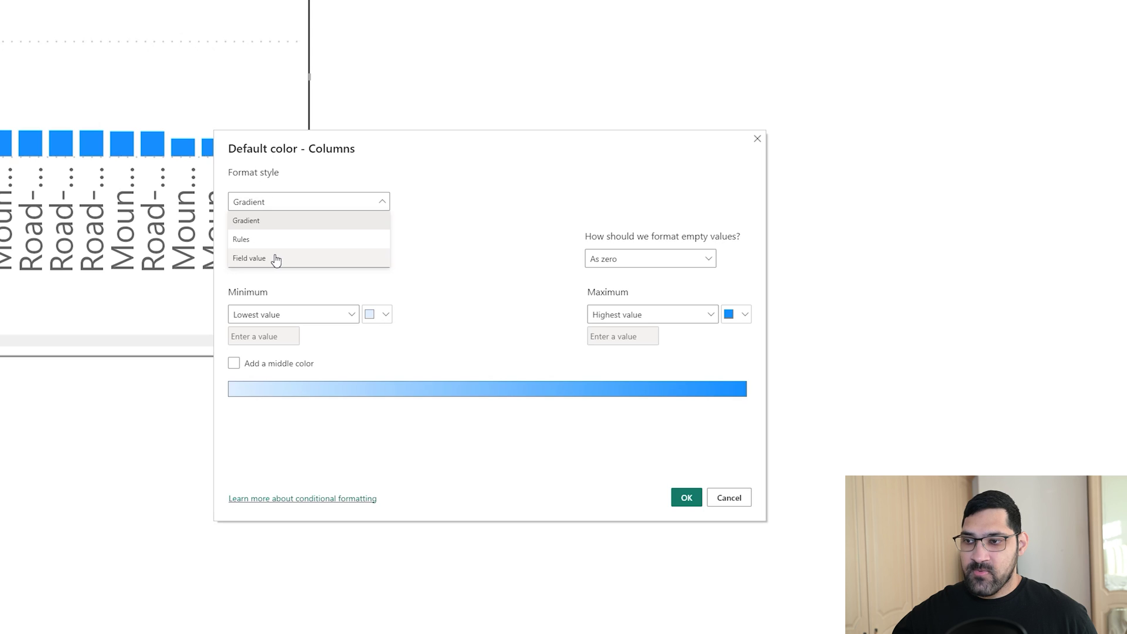
click(276, 258)
click(276, 259)
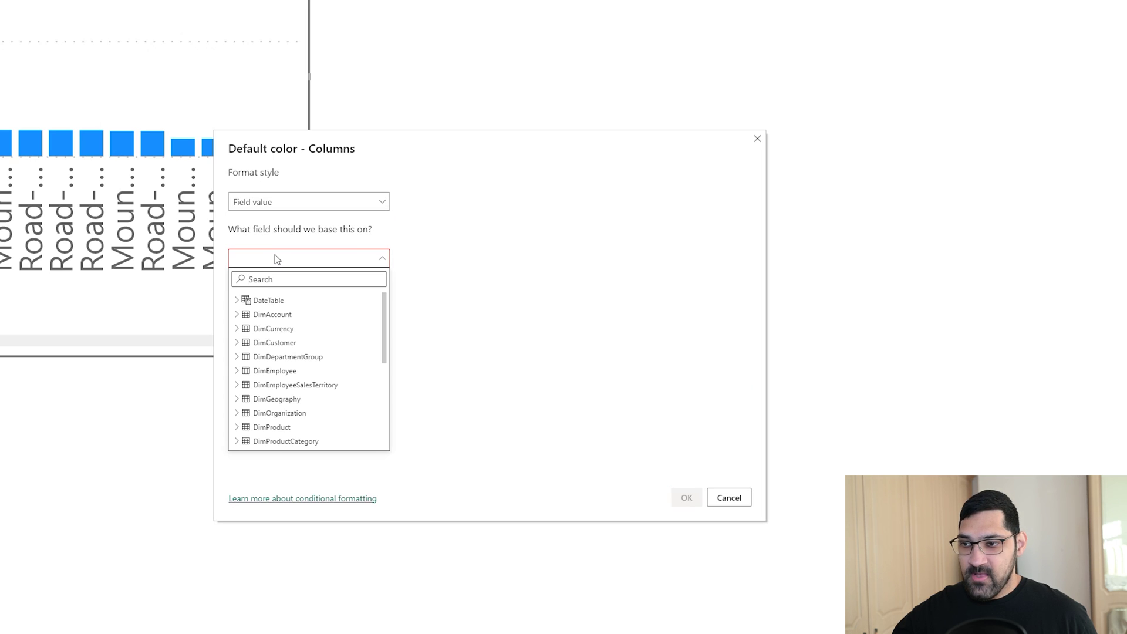
text(colo)
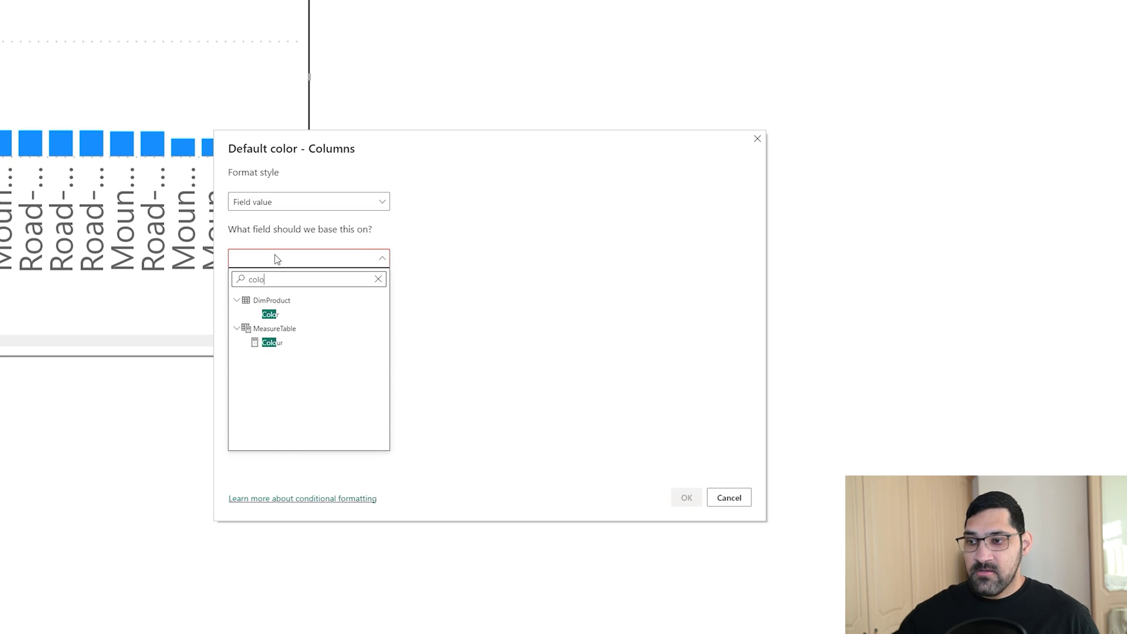
click(295, 343)
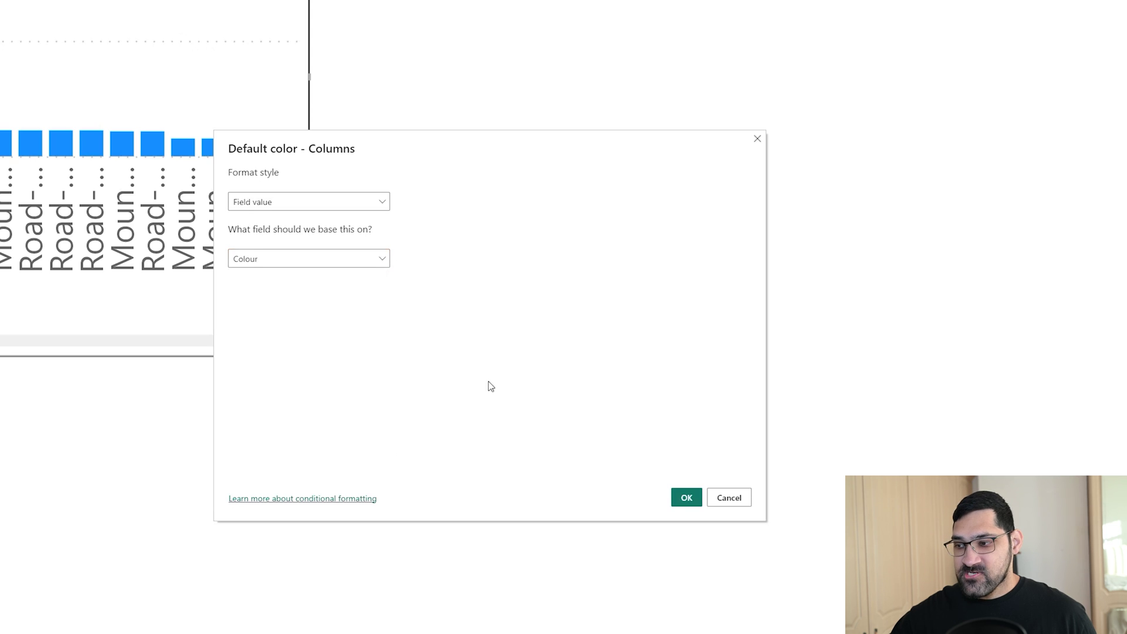
click(686, 497)
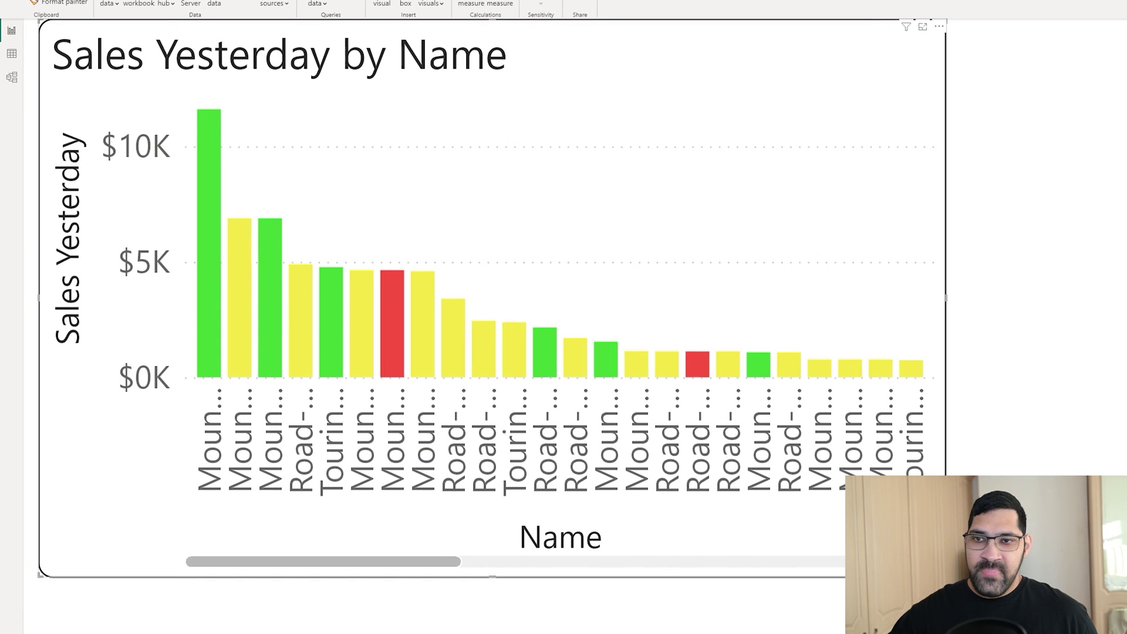
mouse_move(276, 326)
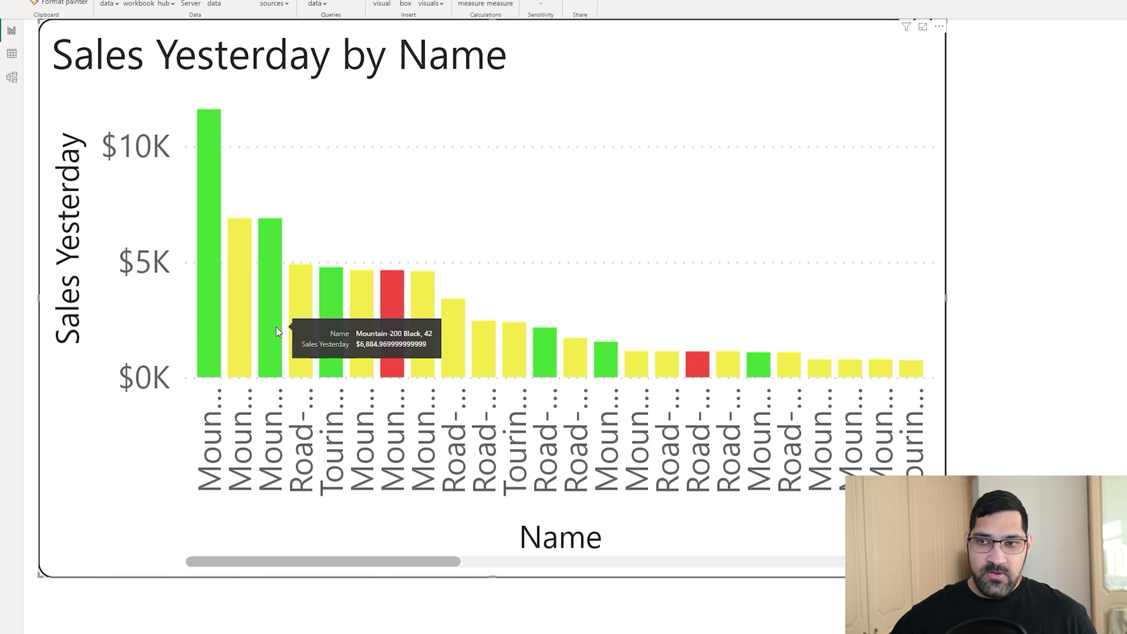
mouse_move(213, 334)
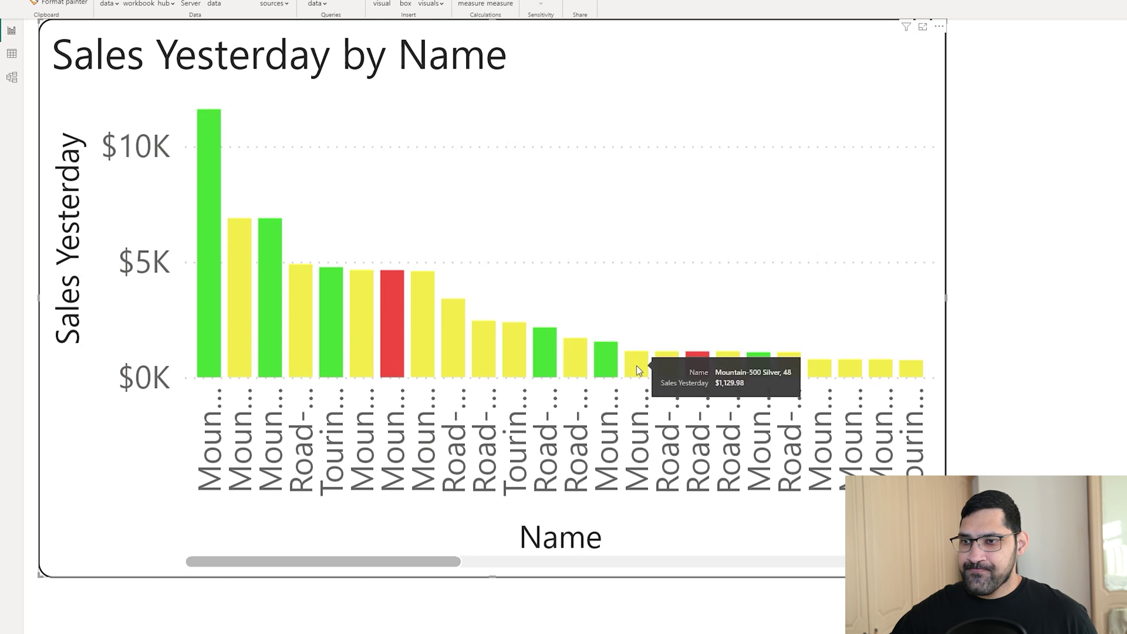
mouse_move(698, 361)
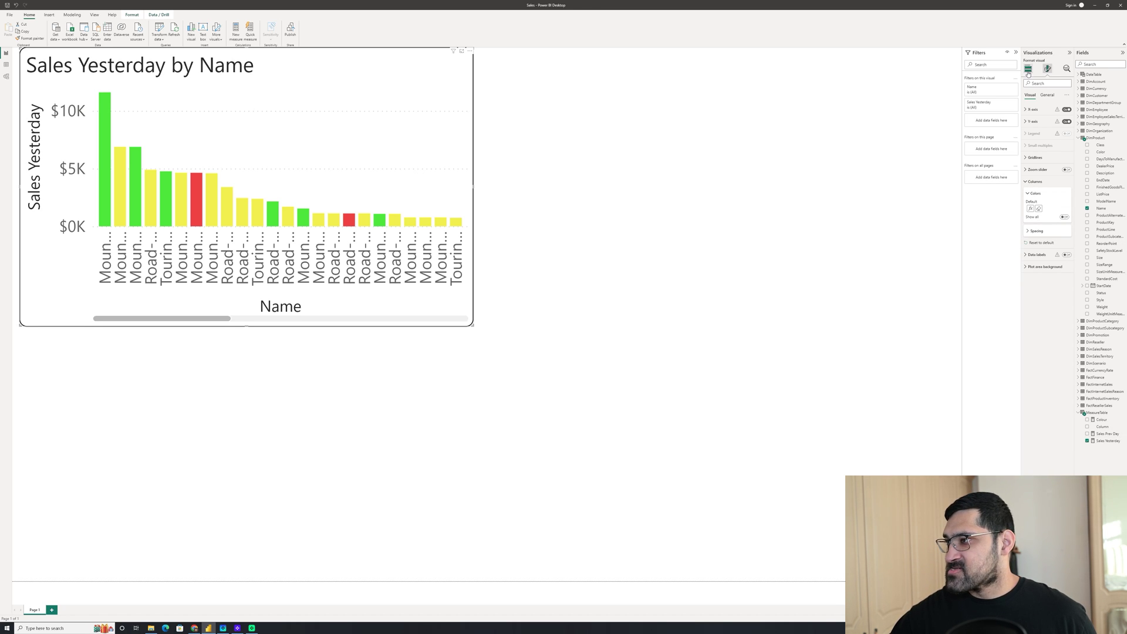
click(1028, 72)
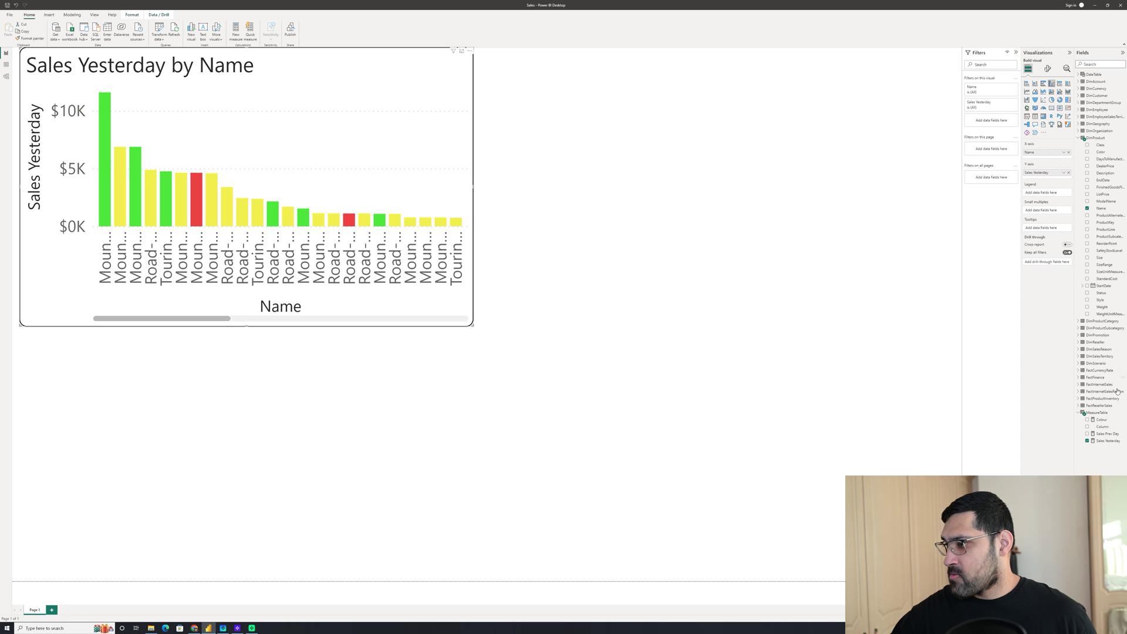
Add Sales Prev Day to tooltips, make it Currency, and give both measures 2 decimals.
drag(1115, 435, 1057, 229)
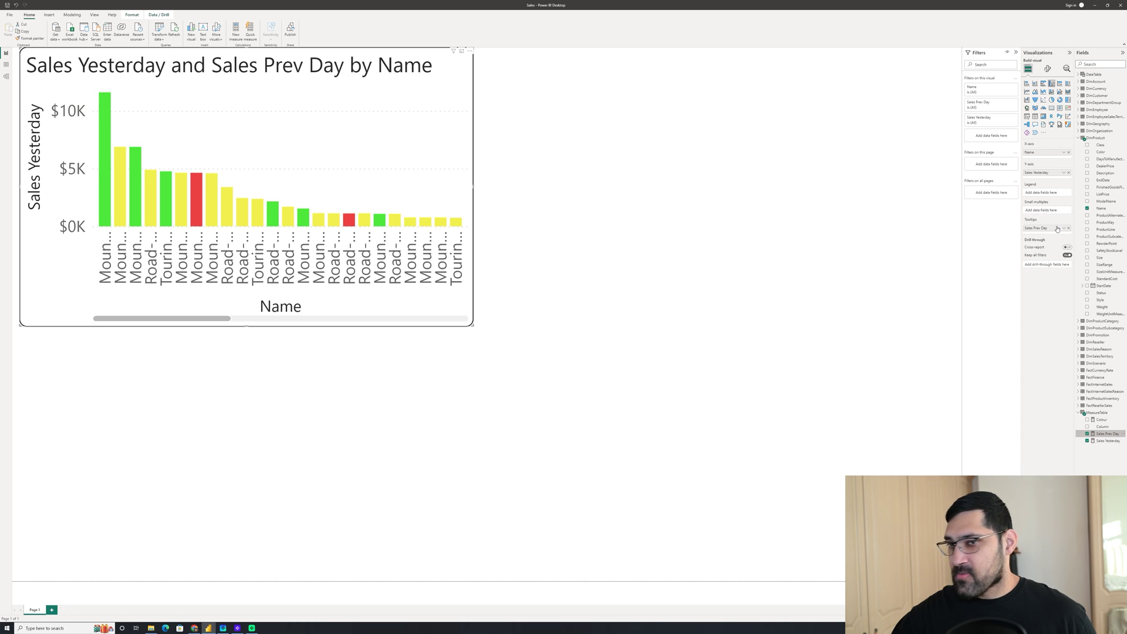
click(1107, 434)
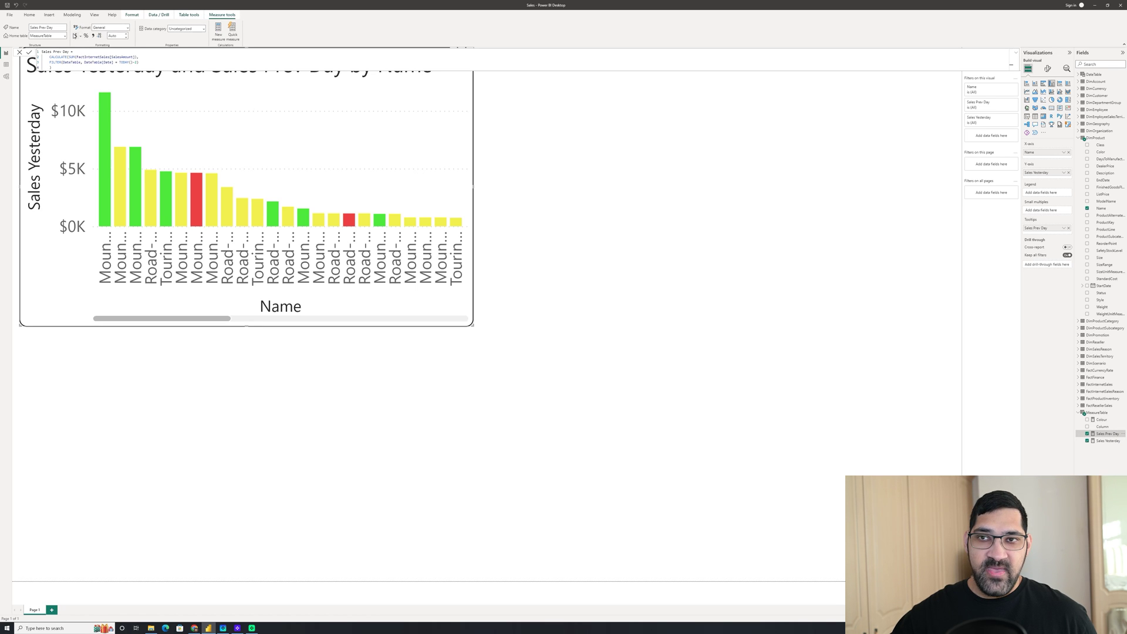
click(75, 36)
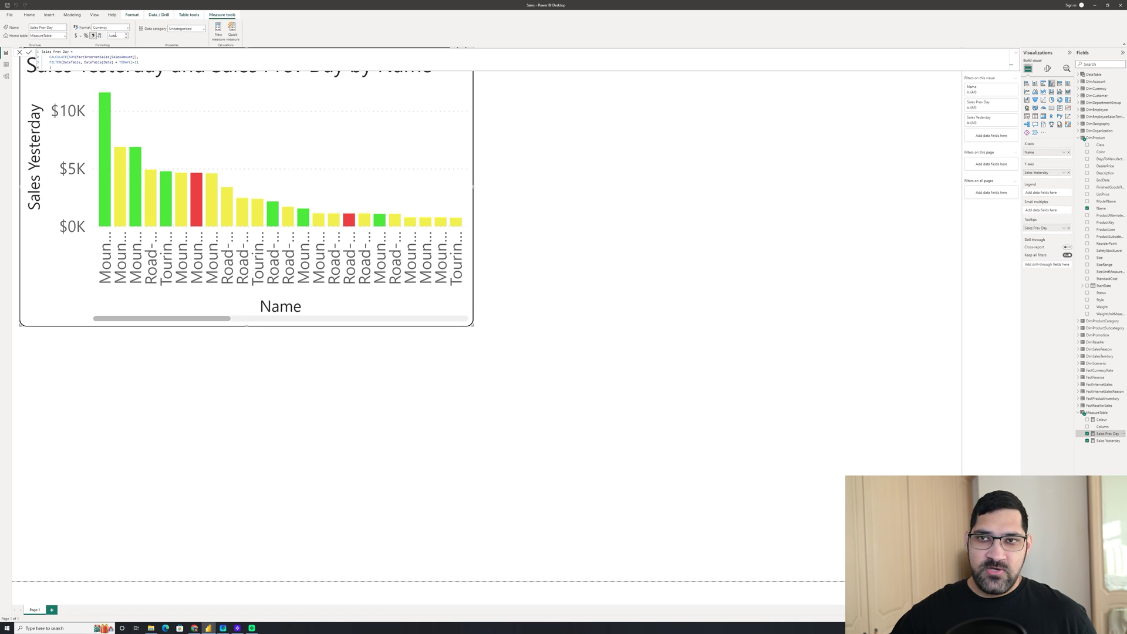
click(113, 36)
text(2)
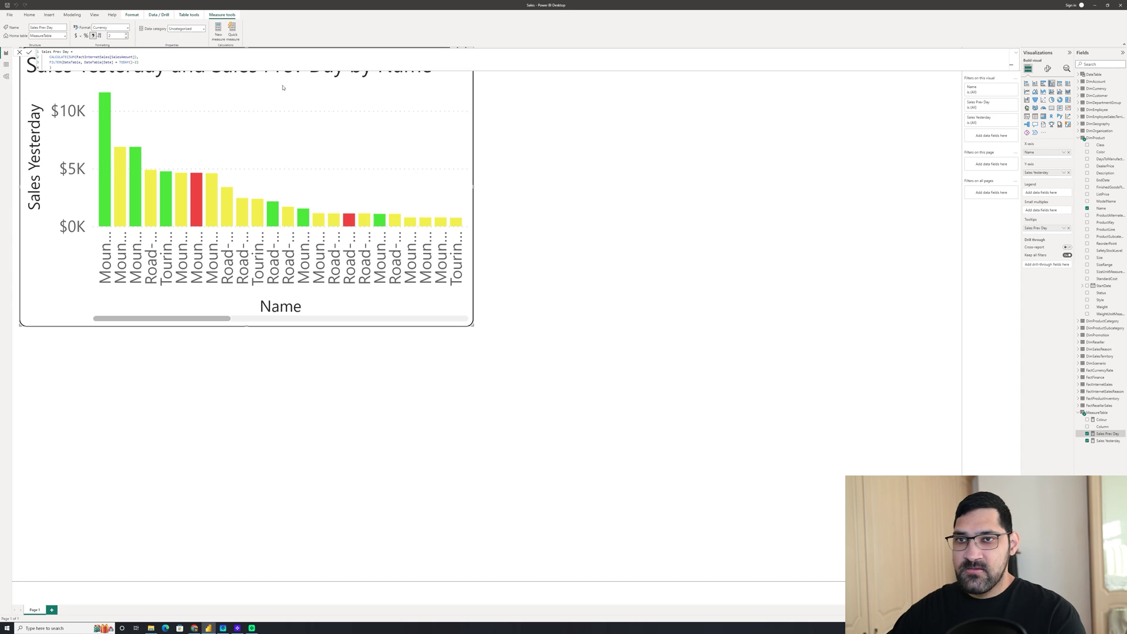
click(1110, 441)
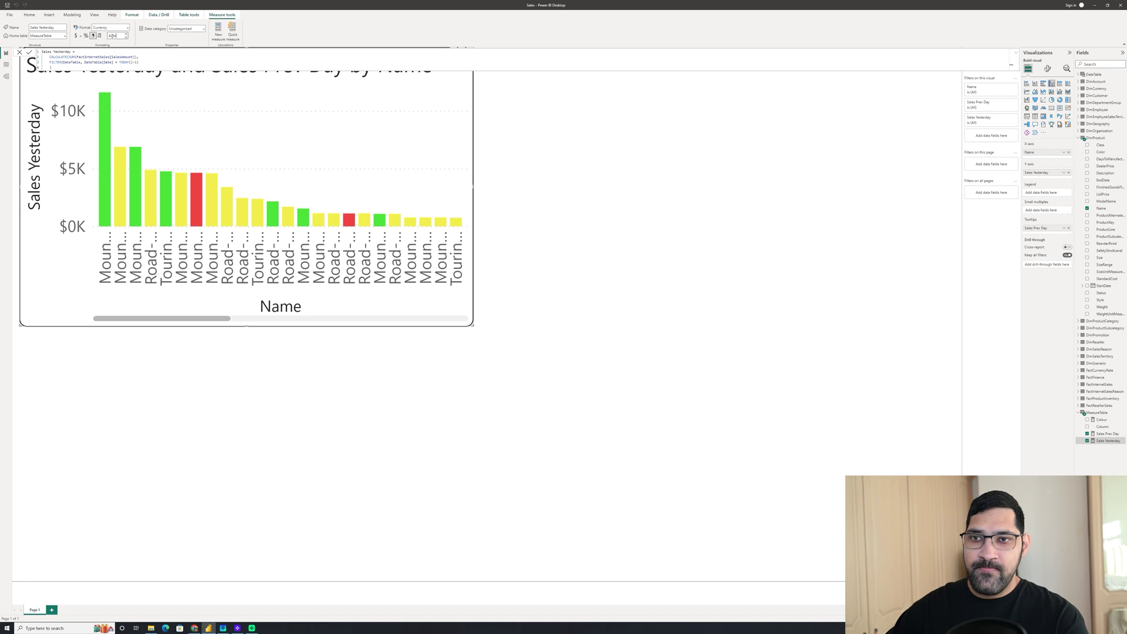
text(2)
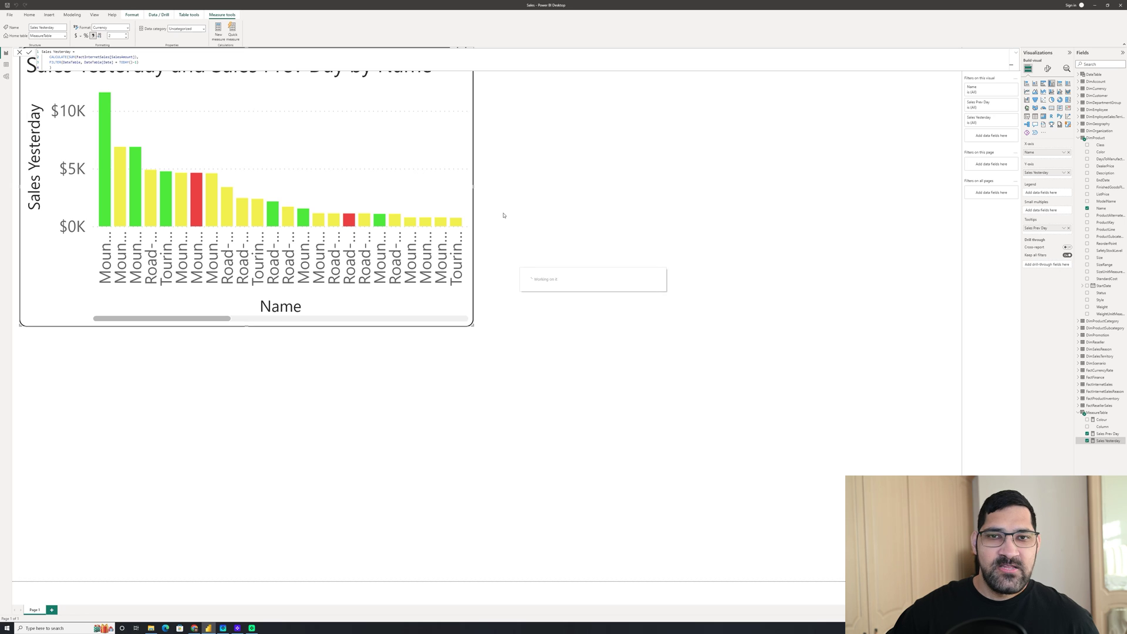
Return to the chart and check the Mountain-200 Silver, 38 tooltip: $11,599.95 versus $2,319.99.
click(505, 221)
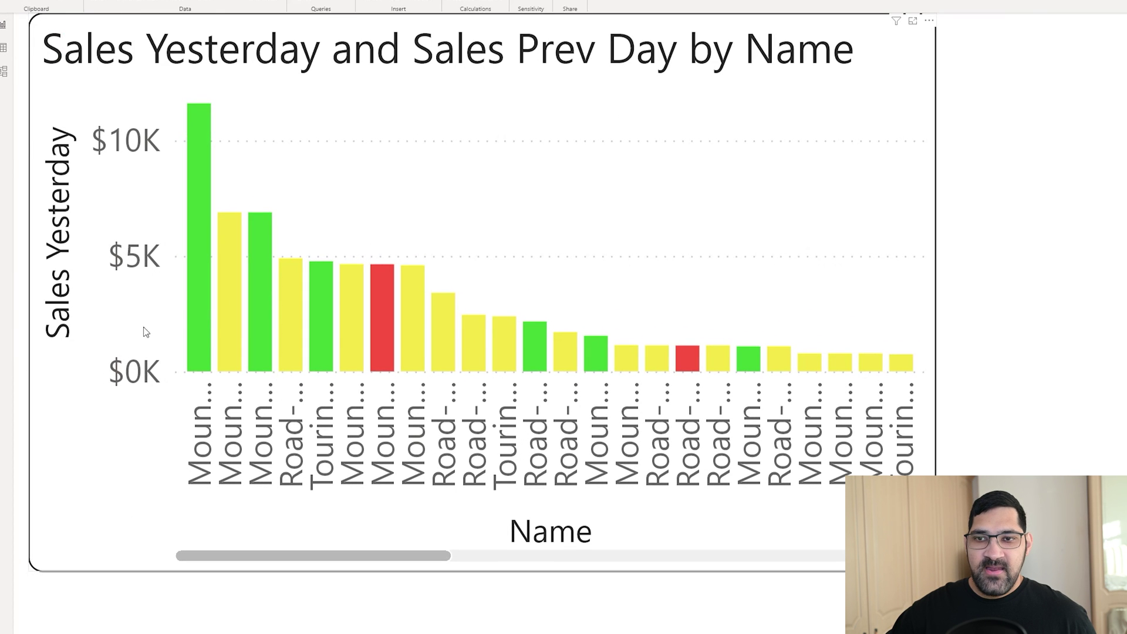
mouse_move(207, 327)
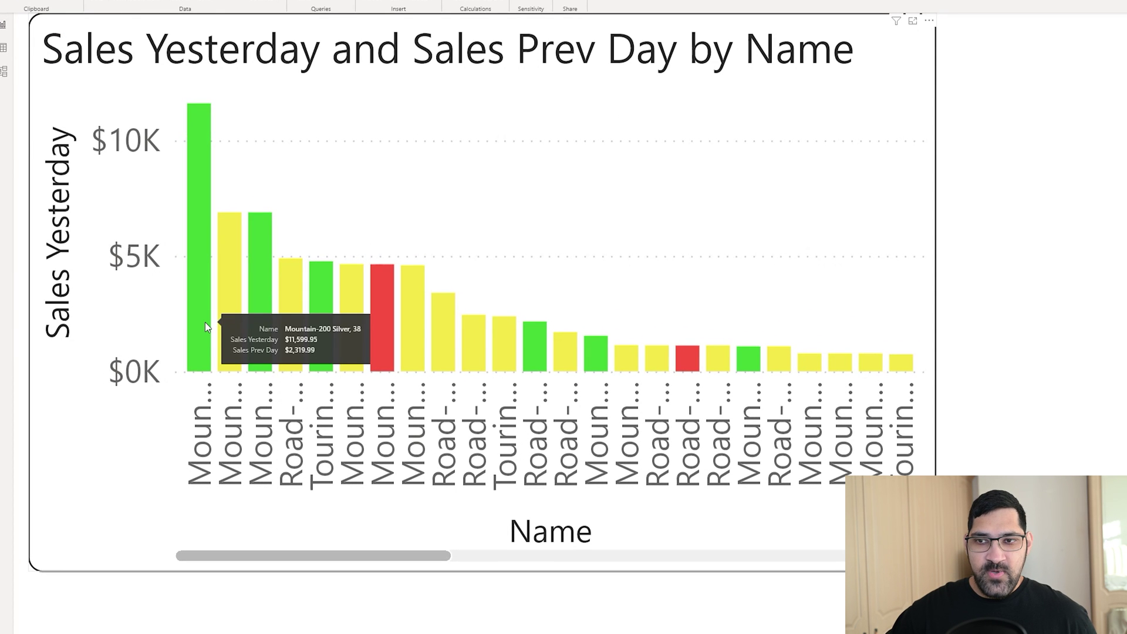